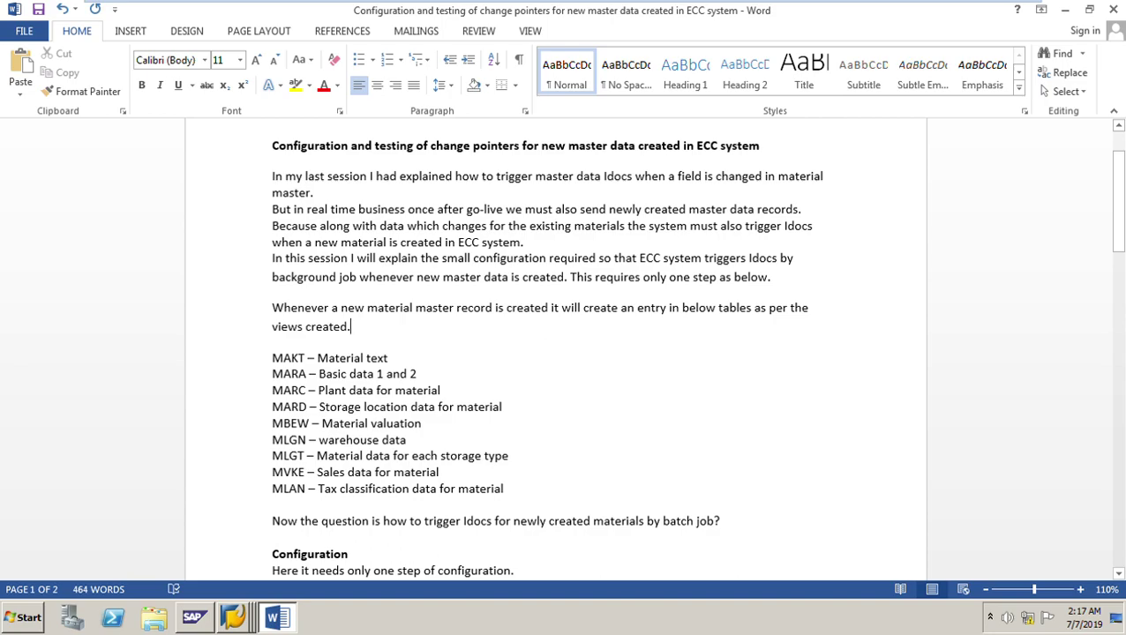
# Read through the Configuration notes, switch to an SAP session and open transaction BD52.
pyautogui.scroll(-4, 556, 353)
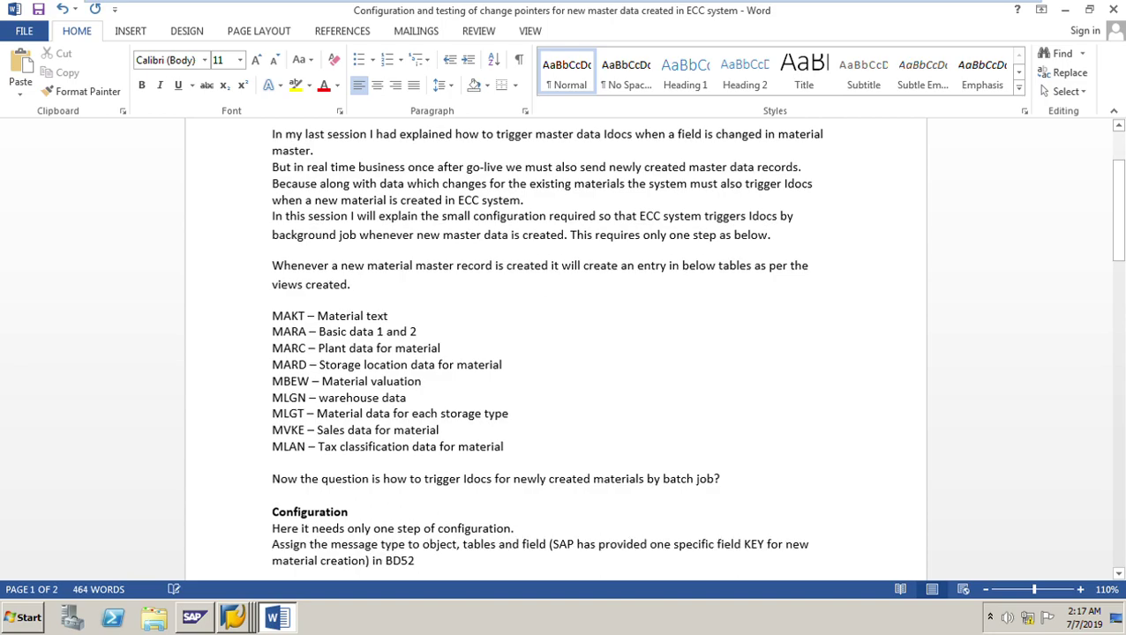
pyautogui.scroll(-1, 556, 353)
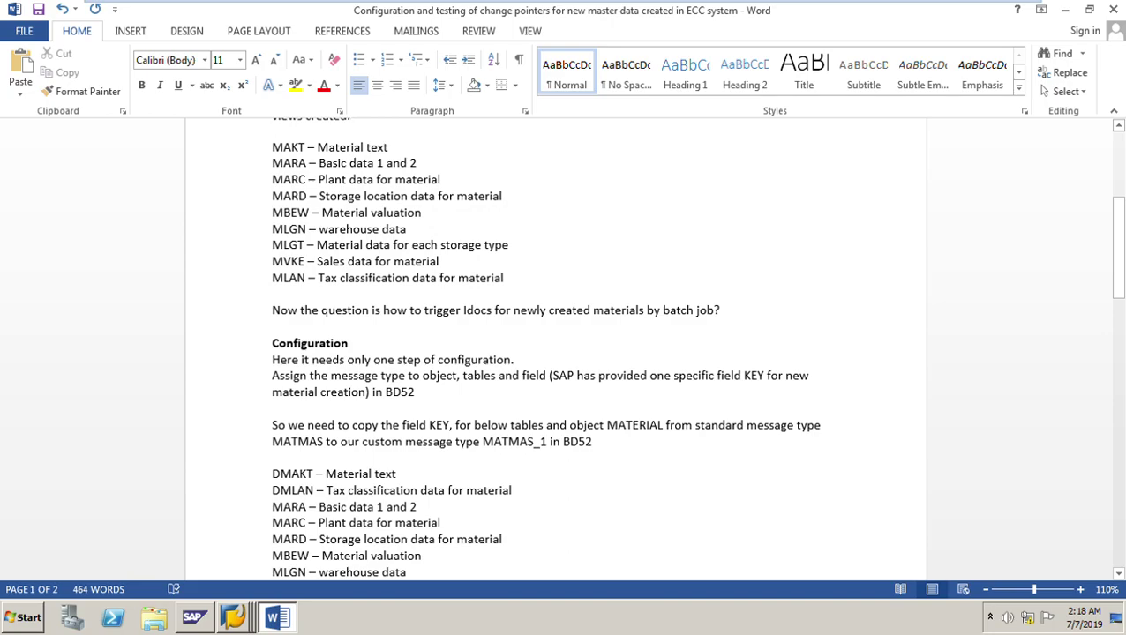
pyautogui.scroll(-1, 556, 349)
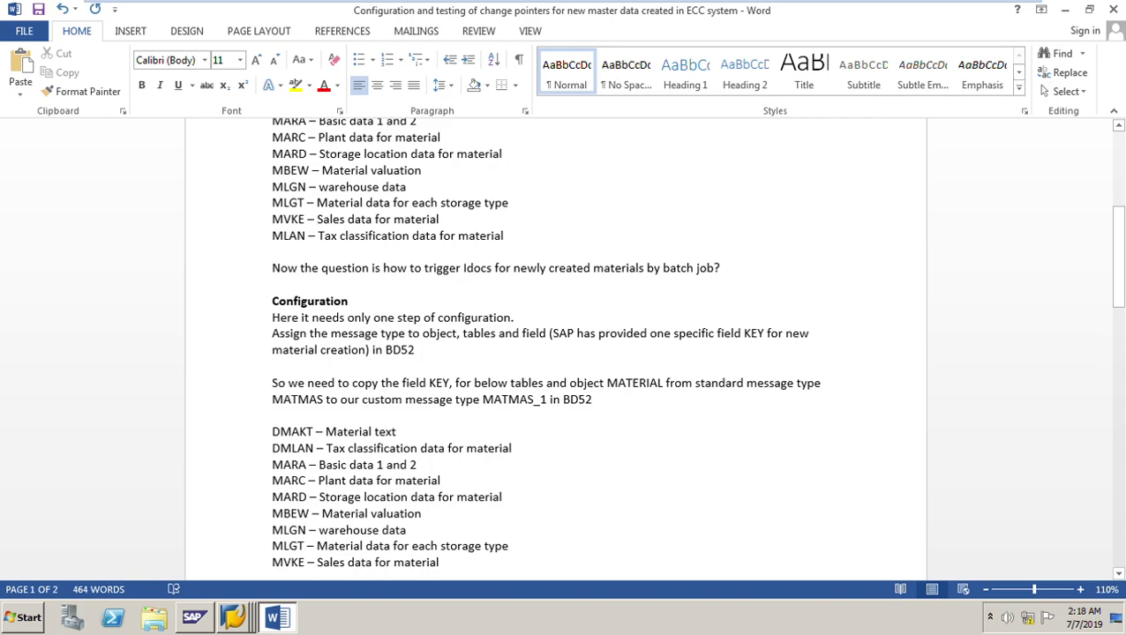
pyautogui.click(232, 617)
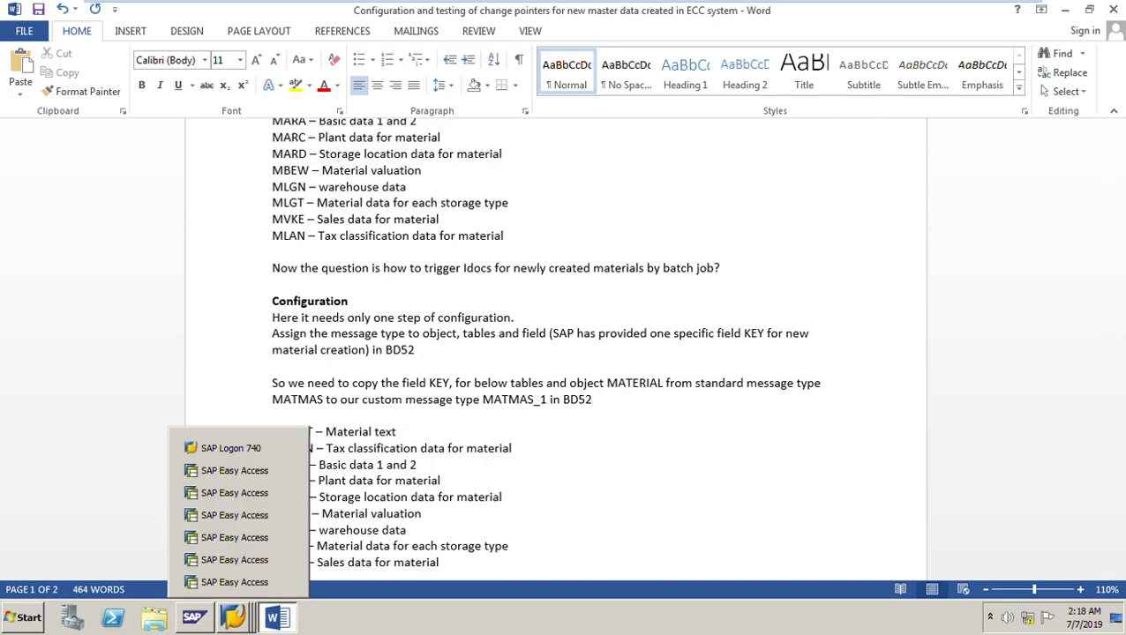
pyautogui.click(265, 470)
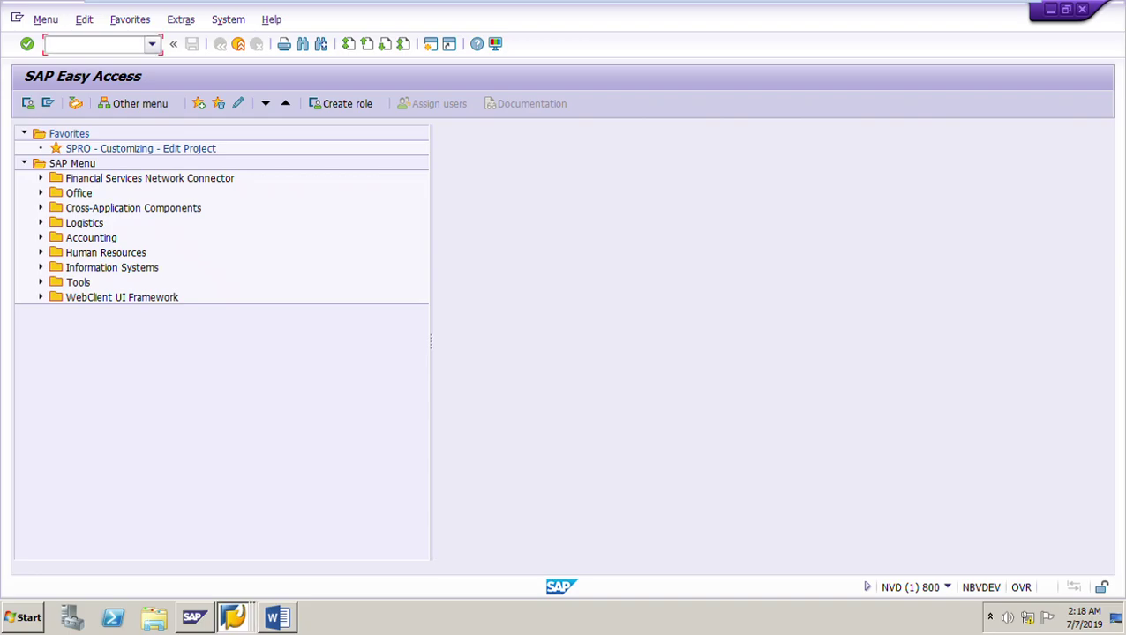
pyautogui.press('Down')
pyautogui.press('Down')
pyautogui.press('Return')
pyautogui.press('Return')
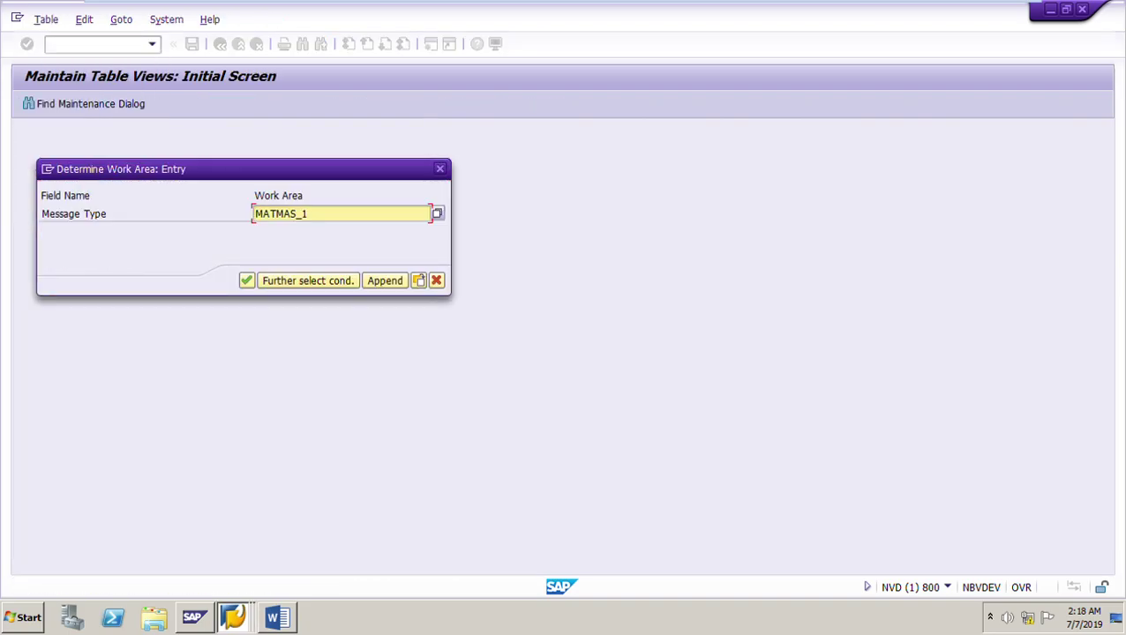
# Set the work area's message type to MATMAS and open its change document items.
pyautogui.press('BackSpace')
pyautogui.press('BackSpace')
pyautogui.press('Down')
pyautogui.press('Return')
pyautogui.press('Return')
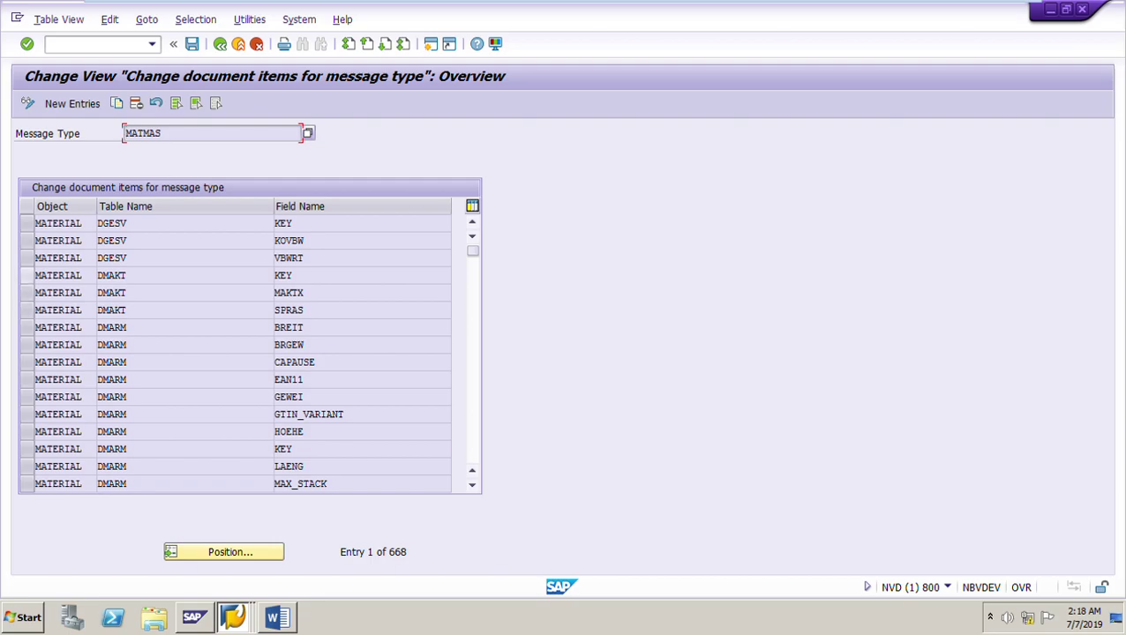
# Locate and highlight the KEY field entries for tables DMAKT and DMLAN in the MATMAS list.
pyautogui.click(26, 275)
pyautogui.click(102, 275)
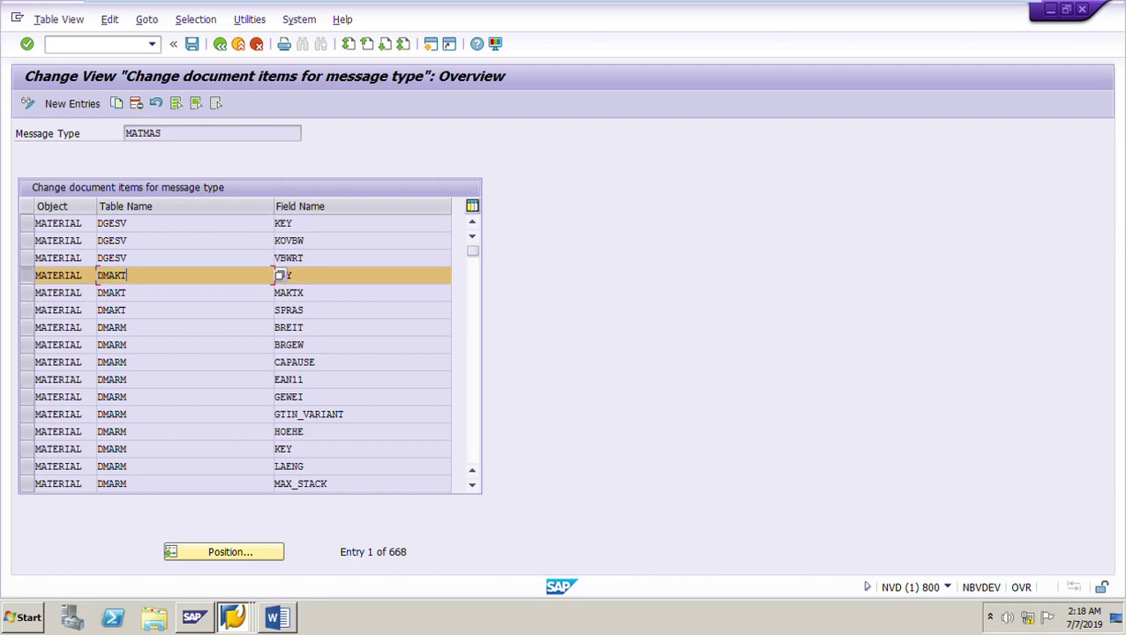
pyautogui.click(279, 275)
pyautogui.click(99, 276)
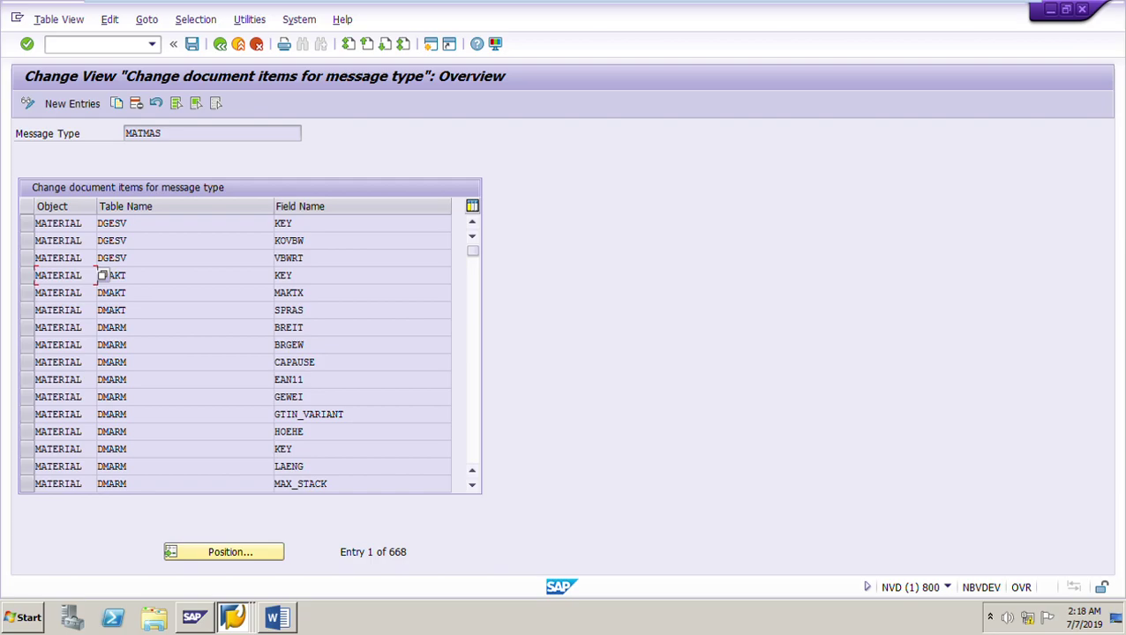
pyautogui.scroll(-1, 102, 275)
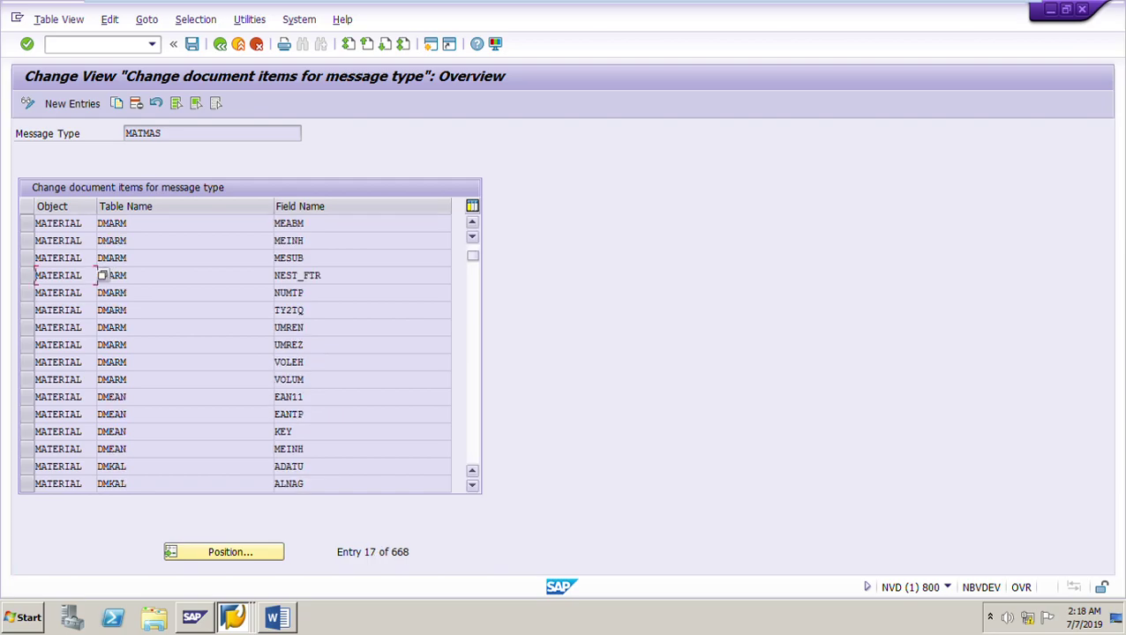
pyautogui.scroll(-1, 103, 275)
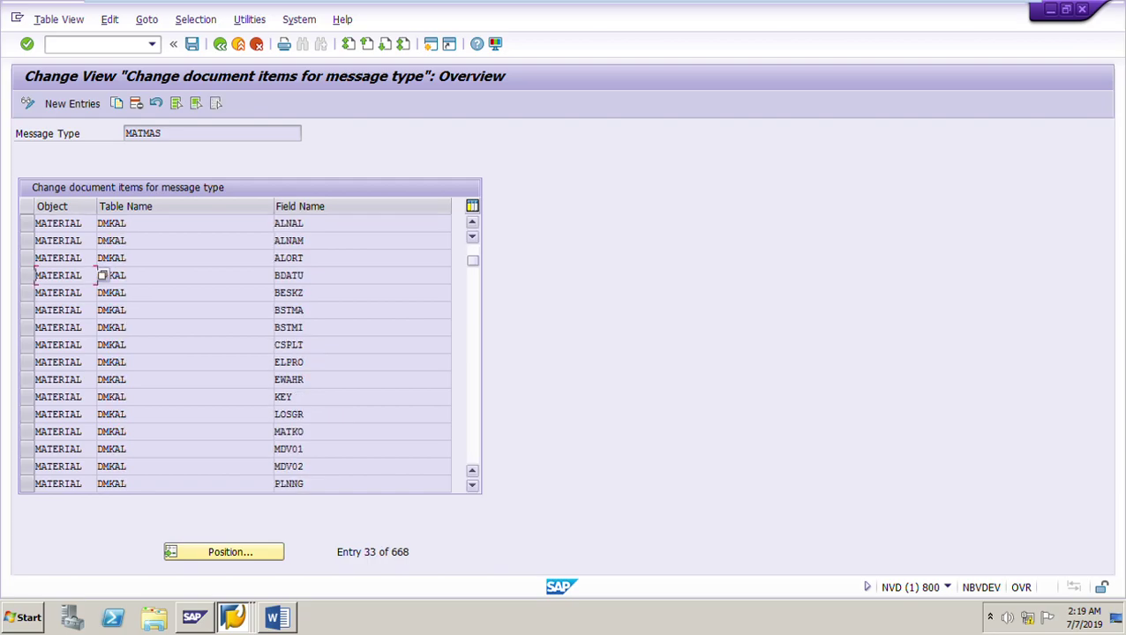
pyautogui.scroll(-1, 103, 275)
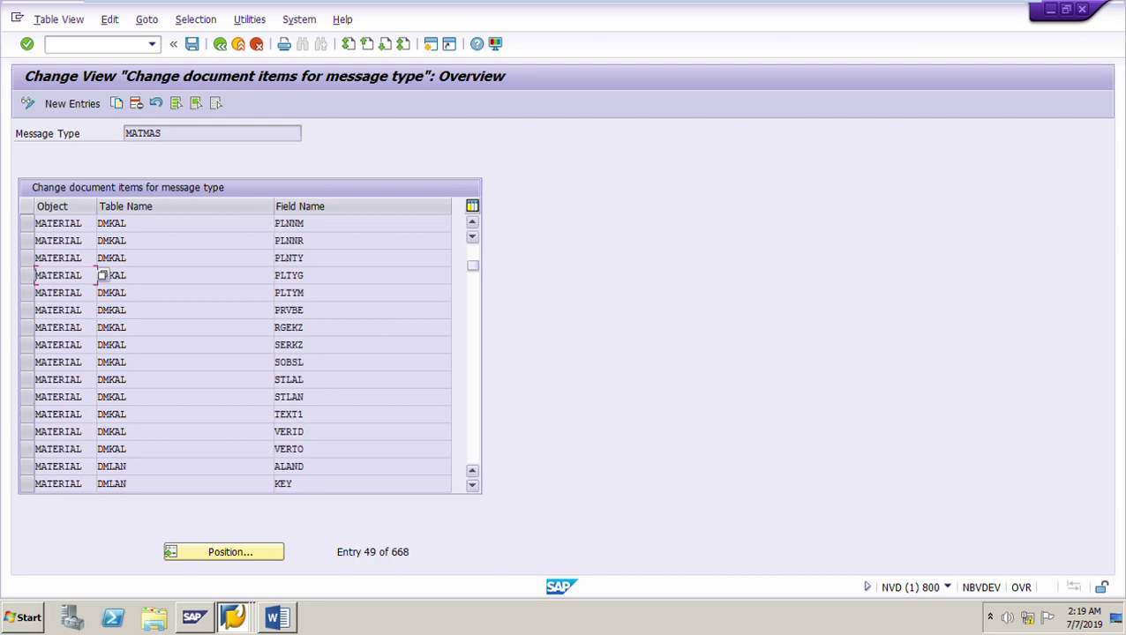
pyautogui.scroll(-4, 103, 275)
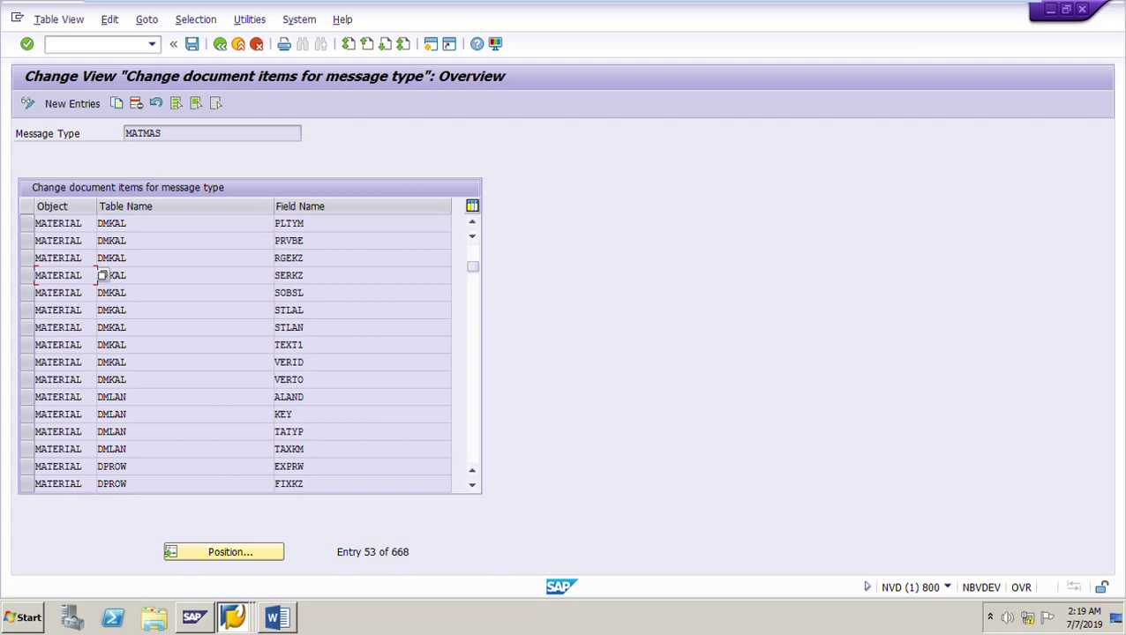
pyautogui.click(26, 414)
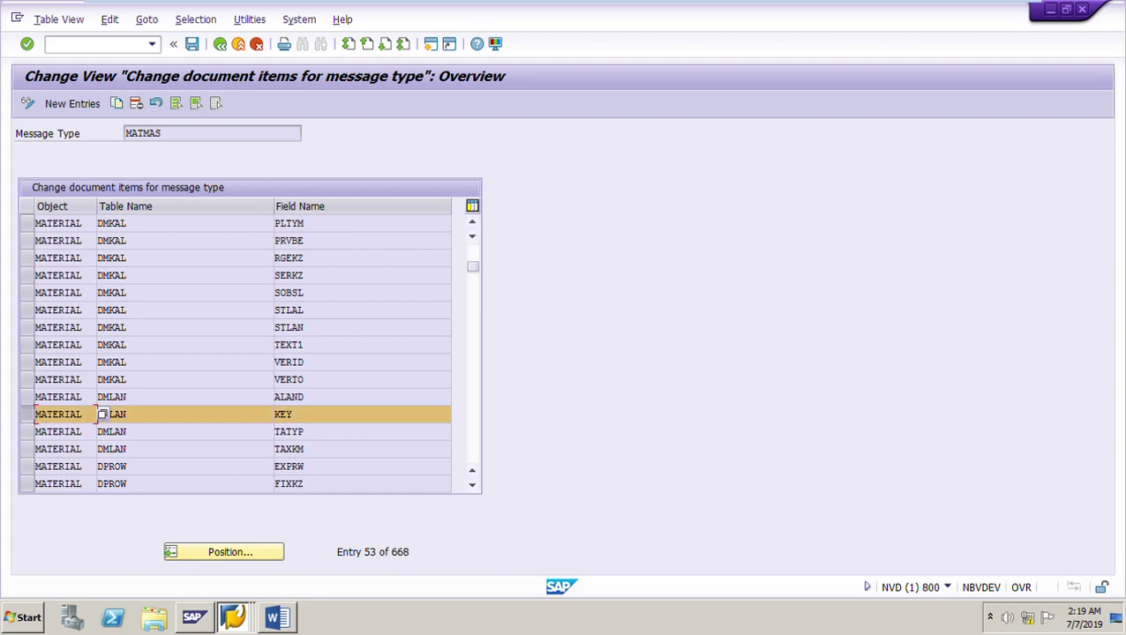
pyautogui.click(279, 414)
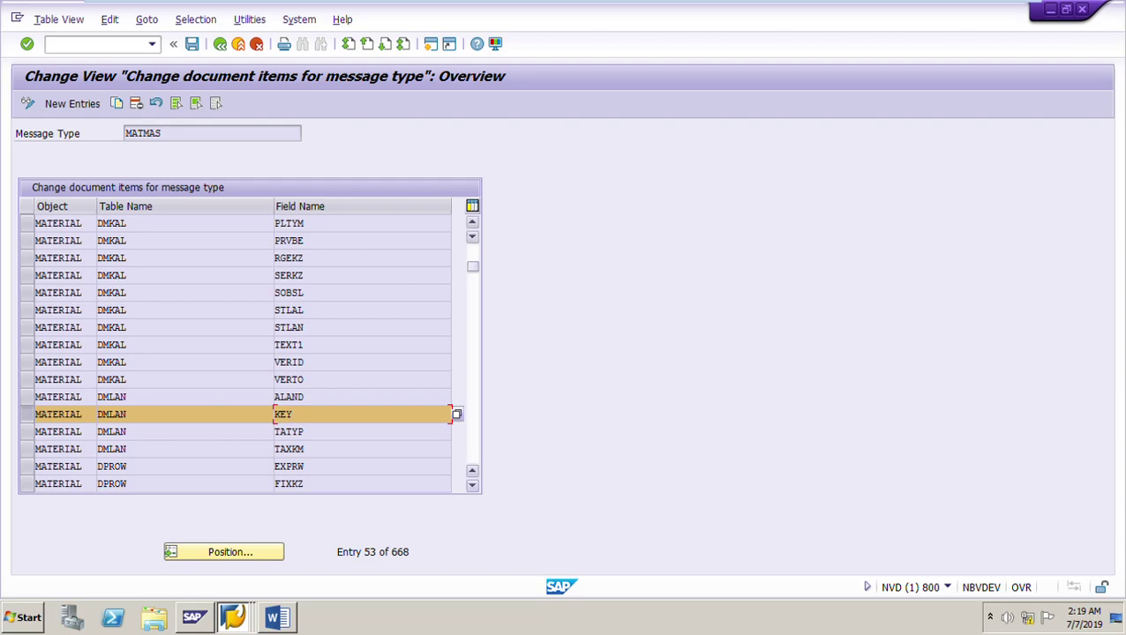
# Locate and highlight the KEY field entry for table MARA in the MATMAS list.
pyautogui.press('pagedown')
pyautogui.press('pagedown')
pyautogui.press('pagedown')
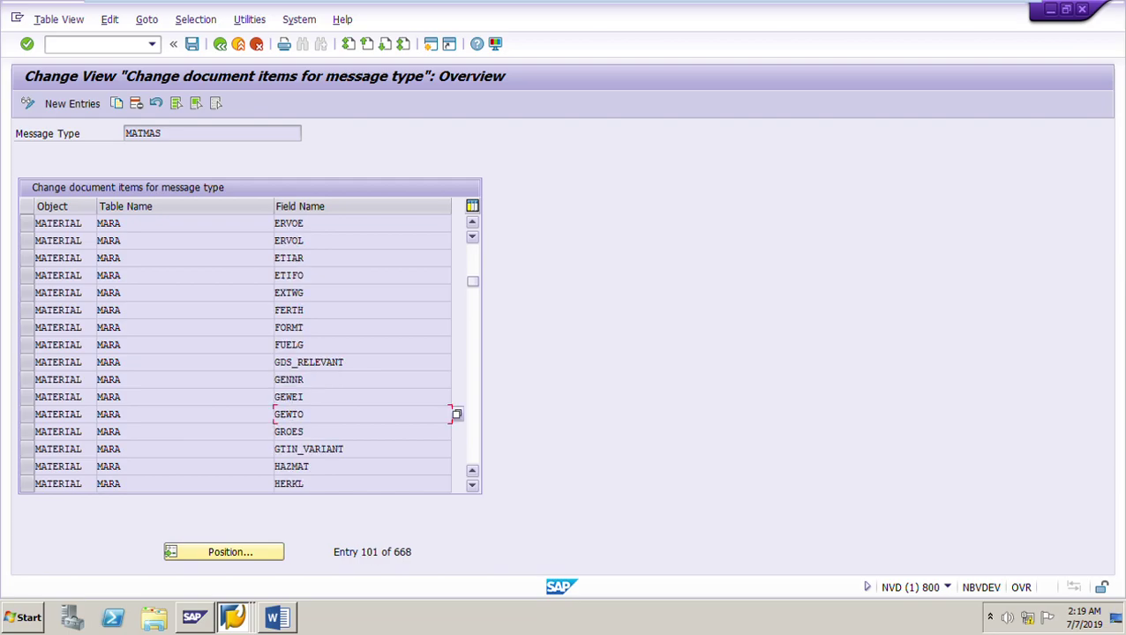
pyautogui.press('pagedown')
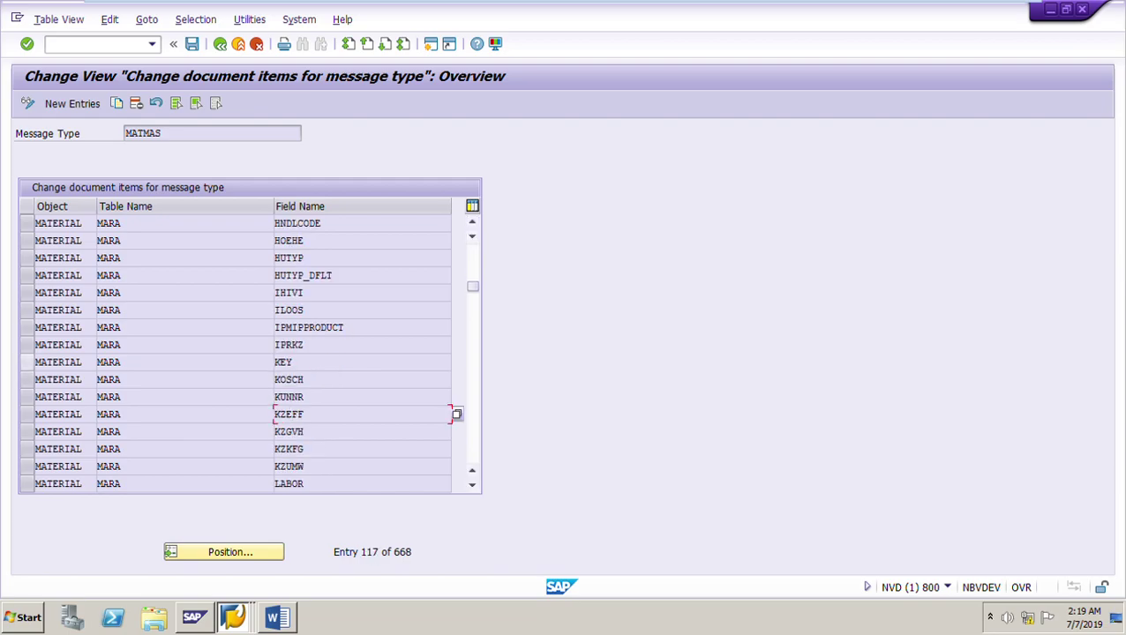
pyautogui.click(103, 362)
pyautogui.click(454, 362)
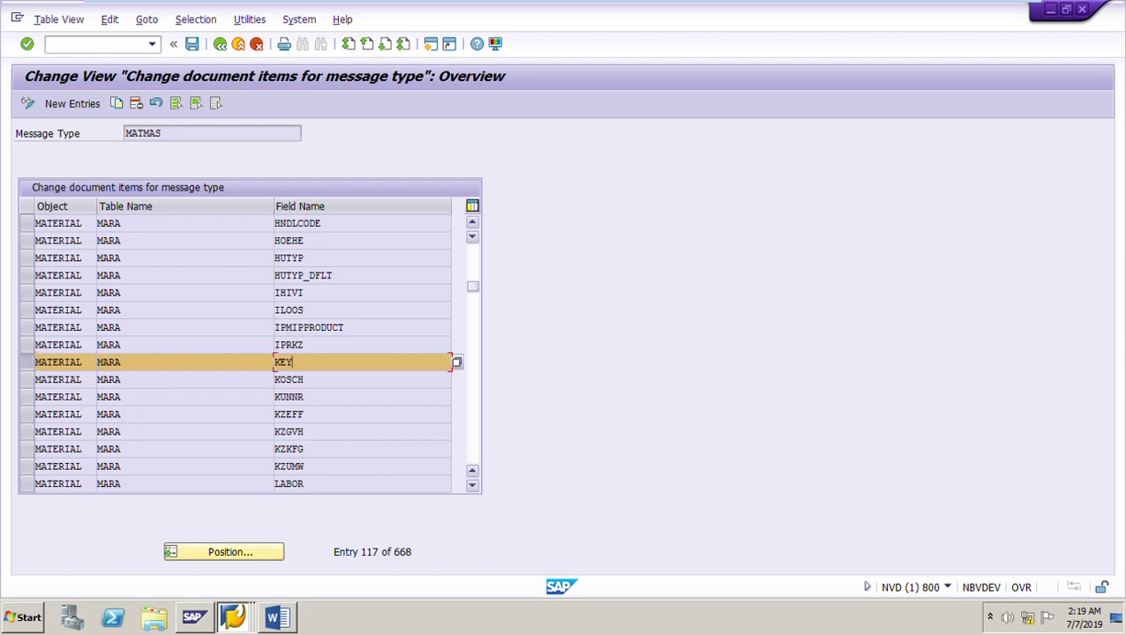
# Locate and highlight the KEY field entry for table MARC in the MATMAS list.
pyautogui.press('pagedown')
pyautogui.press('pagedown')
pyautogui.press('pagedown')
pyautogui.press('pagedown')
pyautogui.press('pagedown')
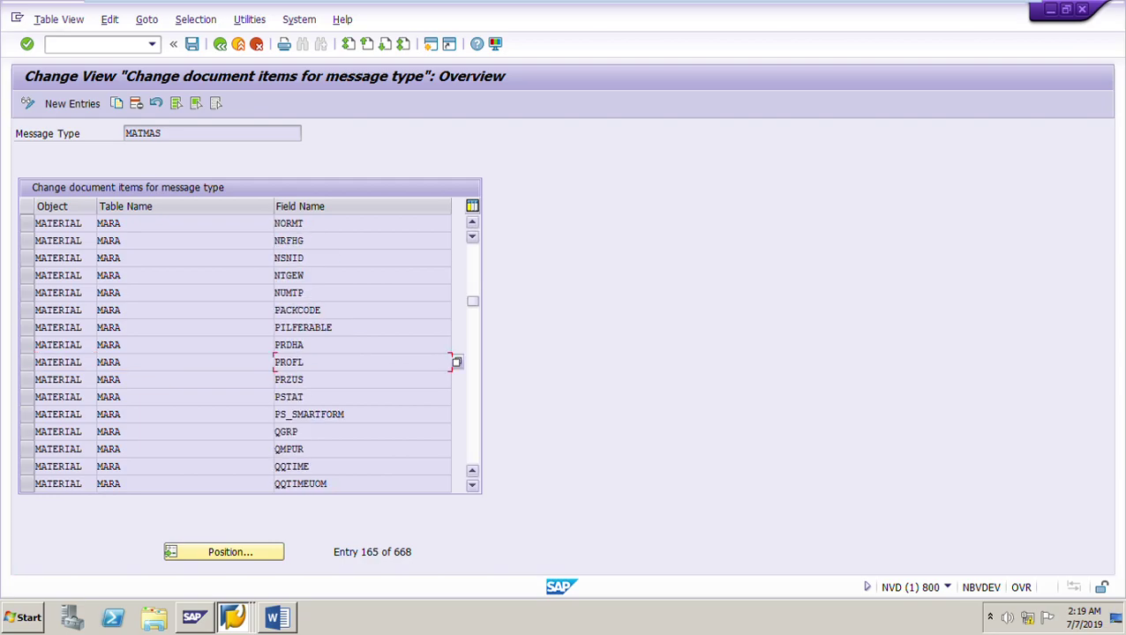
pyautogui.press('pagedown')
pyautogui.press('pagedown')
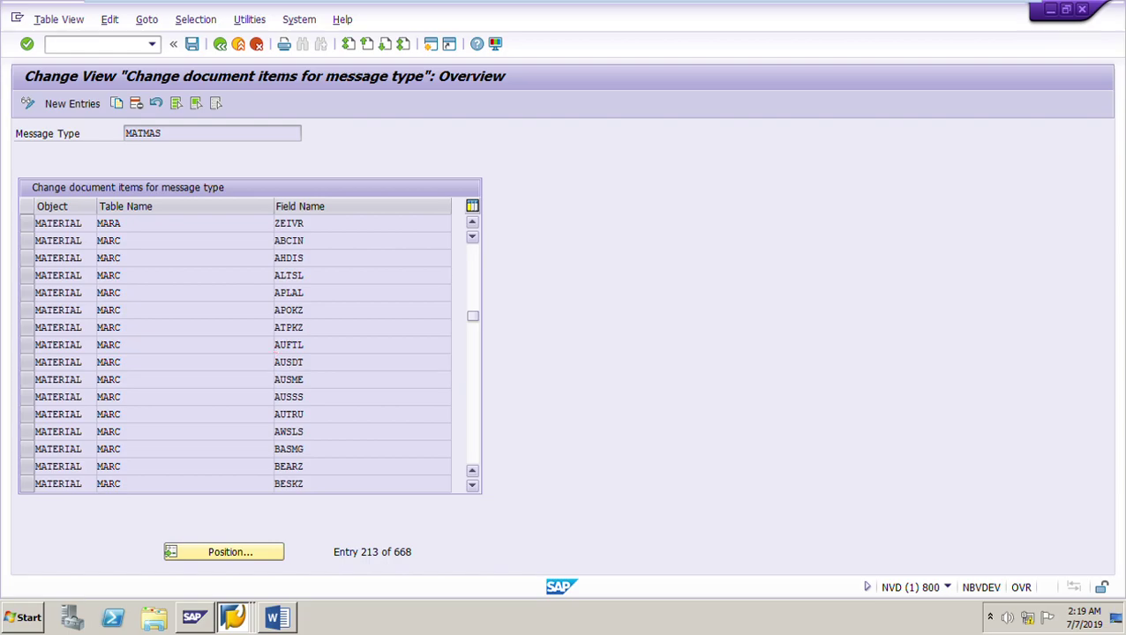
pyautogui.press('pagedown')
pyautogui.press('pagedown')
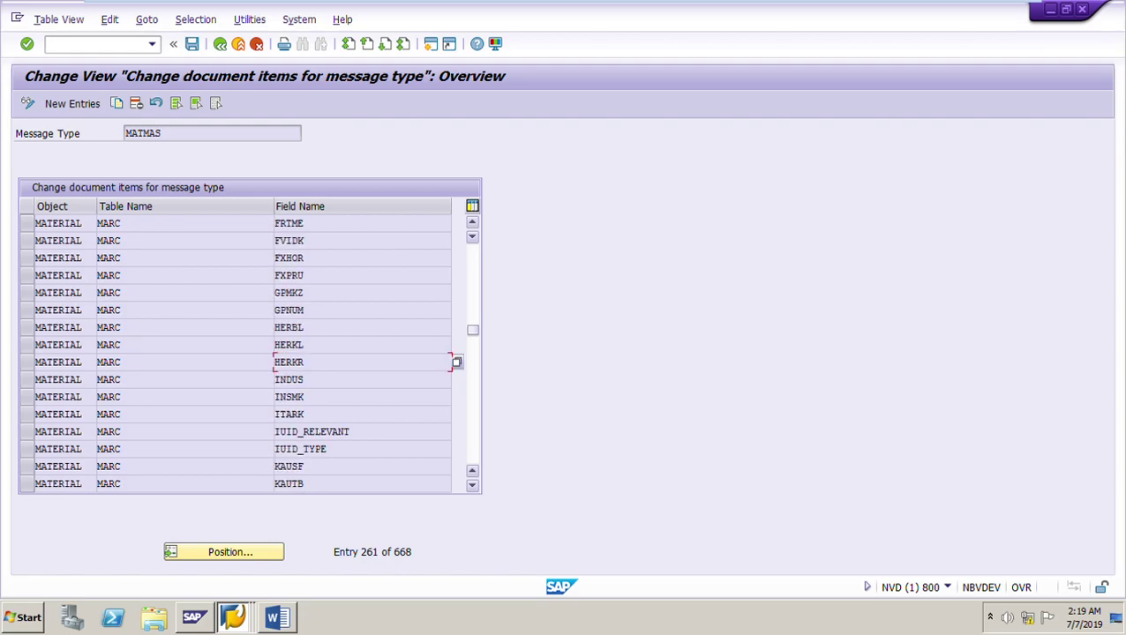
pyautogui.press('pagedown')
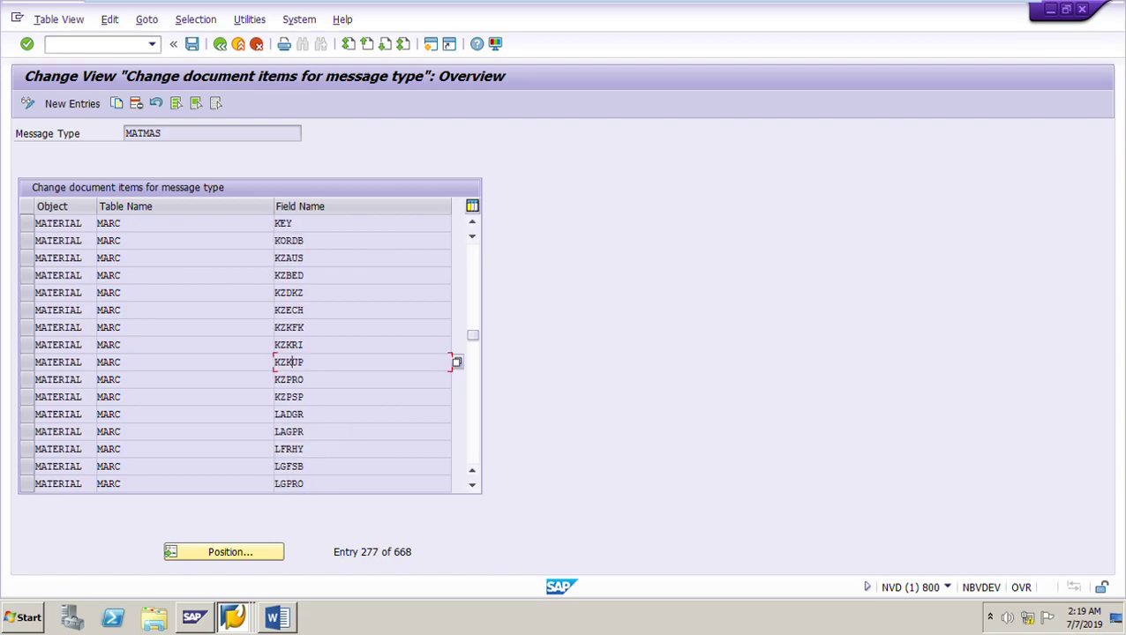
pyautogui.scroll(1, 289, 362)
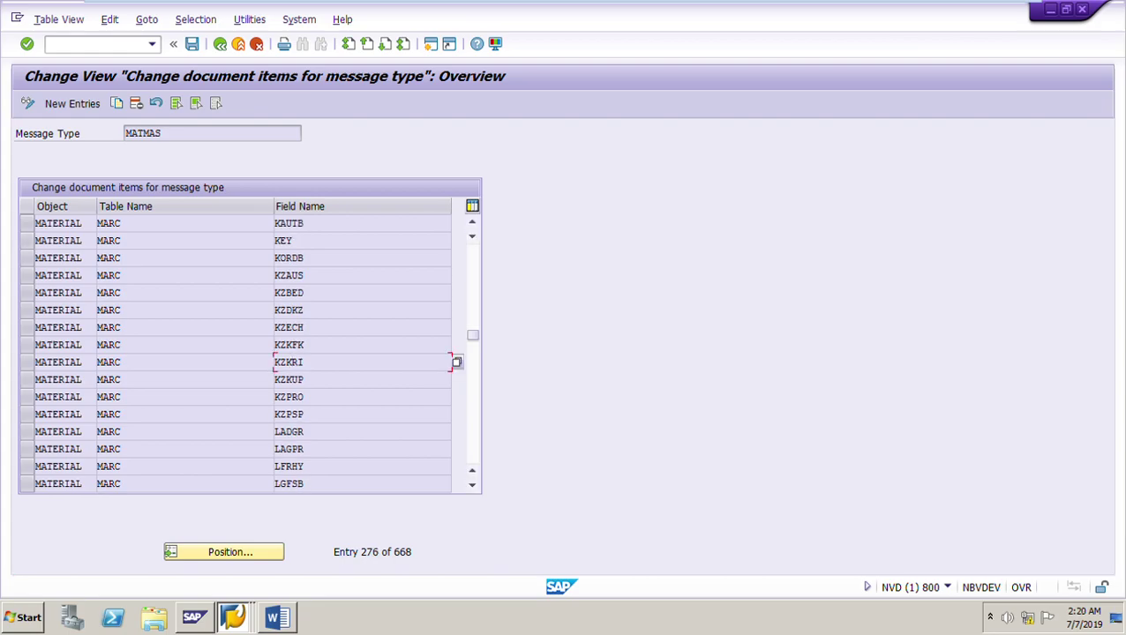
pyautogui.click(27, 240)
pyautogui.click(291, 240)
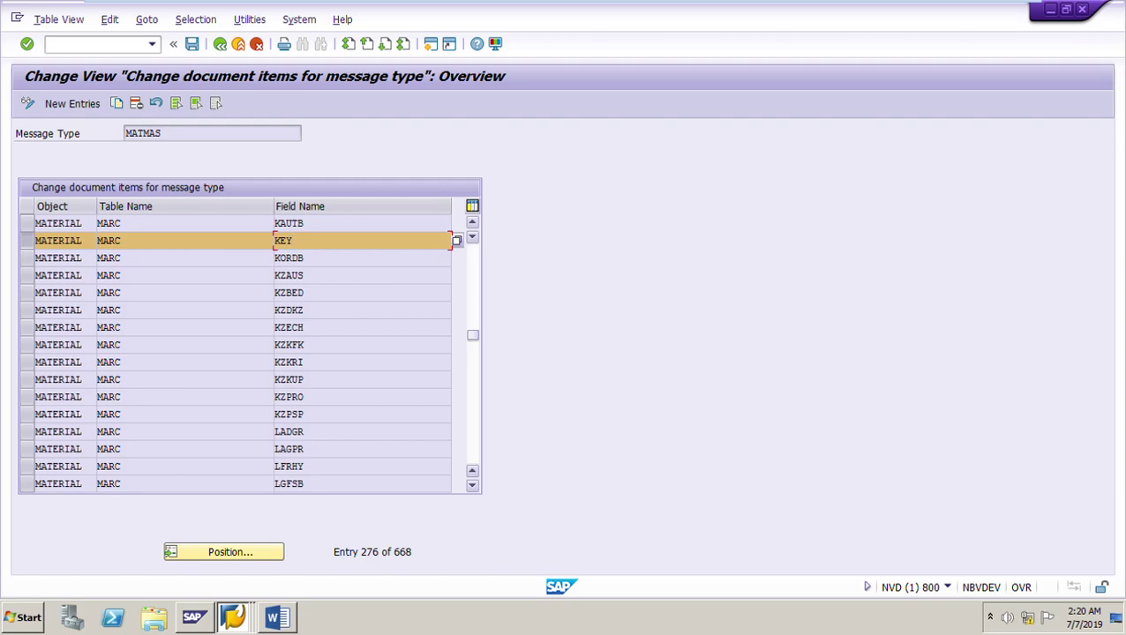
pyautogui.press('pagedown')
pyautogui.press('pagedown')
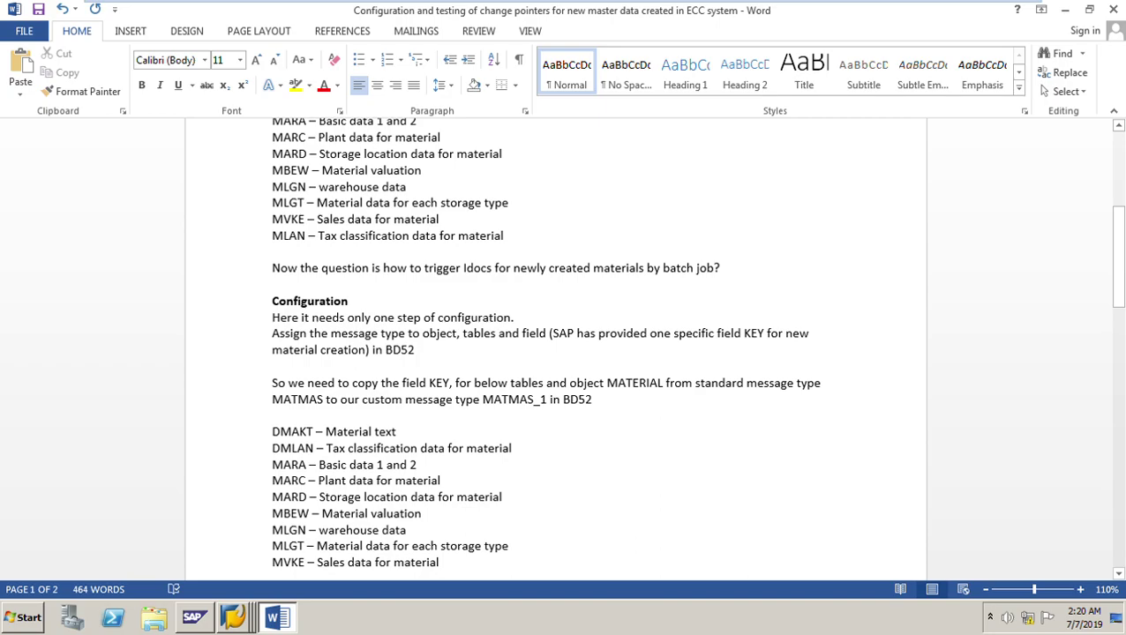
# Switch to a second SAP session and open the BD52 change document items for message type MATMAS_1.
pyautogui.click(233, 617)
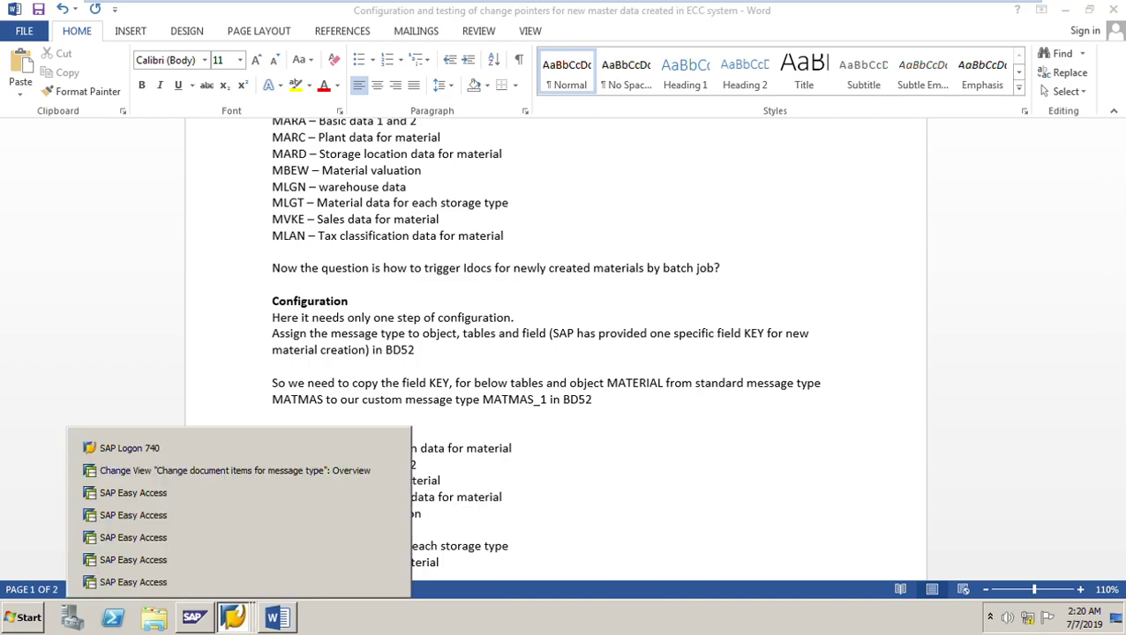
pyautogui.click(133, 492)
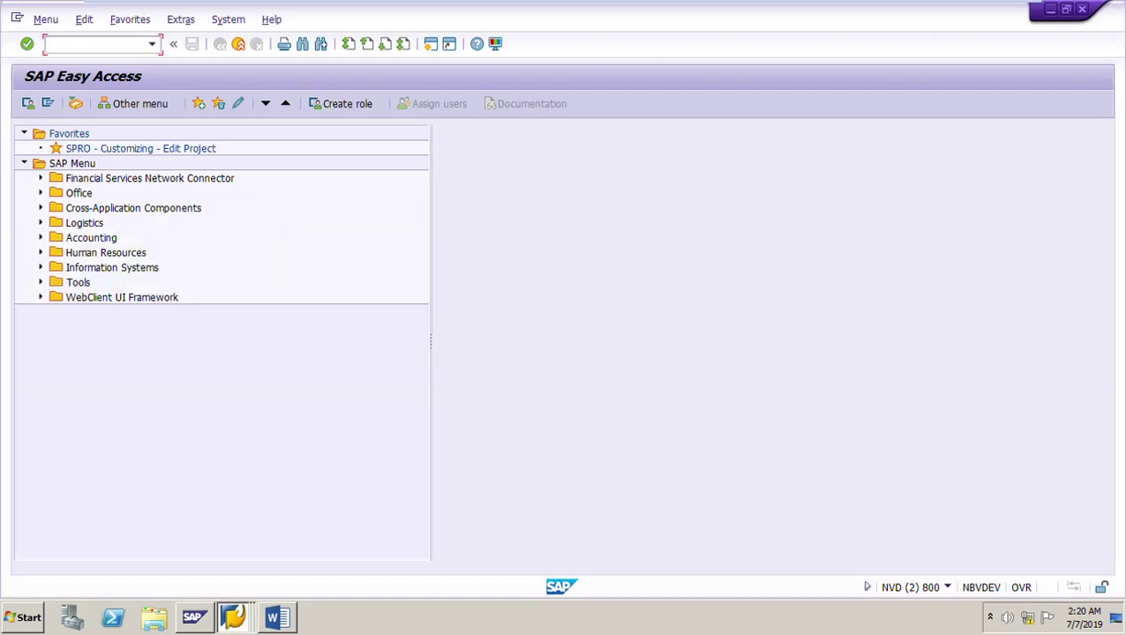
pyautogui.click(151, 43)
pyautogui.press('Return')
pyautogui.press('Return')
pyautogui.press('End')
pyautogui.press('BackSpace')
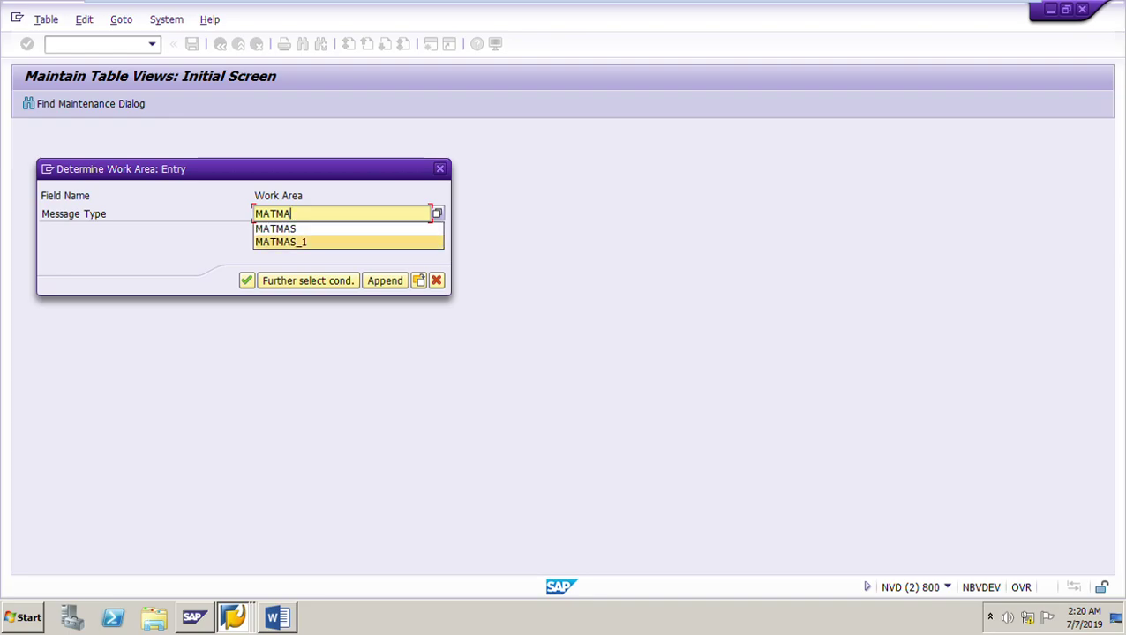
pyautogui.press('Return')
pyautogui.press('Return')
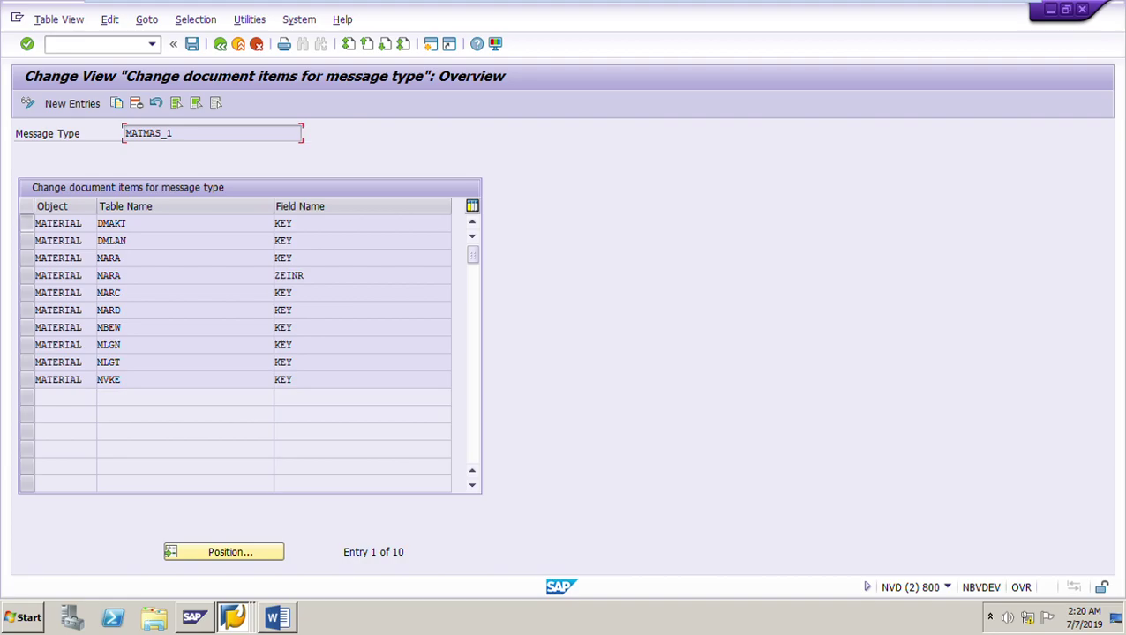
# Highlight the KEY entries for DMAKT, DMLAN, MARA, MARC, MARD, MBEW, MLGN, MLGT and MVKE, leaving out the ZEINR entry.
pyautogui.click(58, 223)
pyautogui.moveTo(101, 223); pyautogui.dragTo(101, 257)
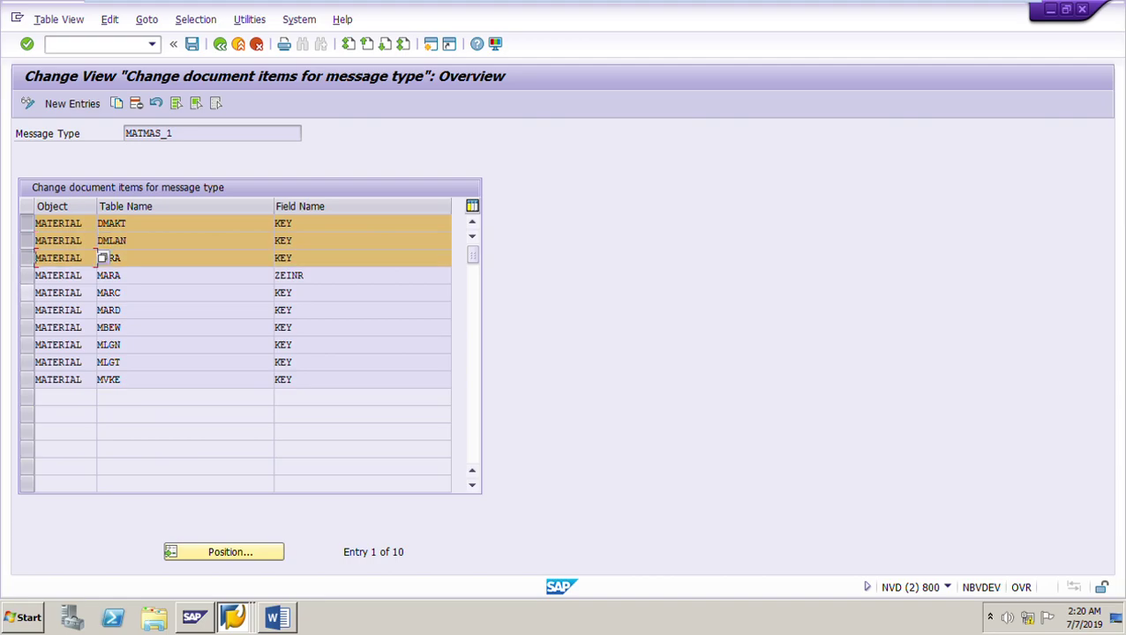
pyautogui.keyDown('ctrl'); pyautogui.click(101, 292); pyautogui.keyUp('ctrl')
pyautogui.moveTo(102, 293); pyautogui.dragTo(455, 380)
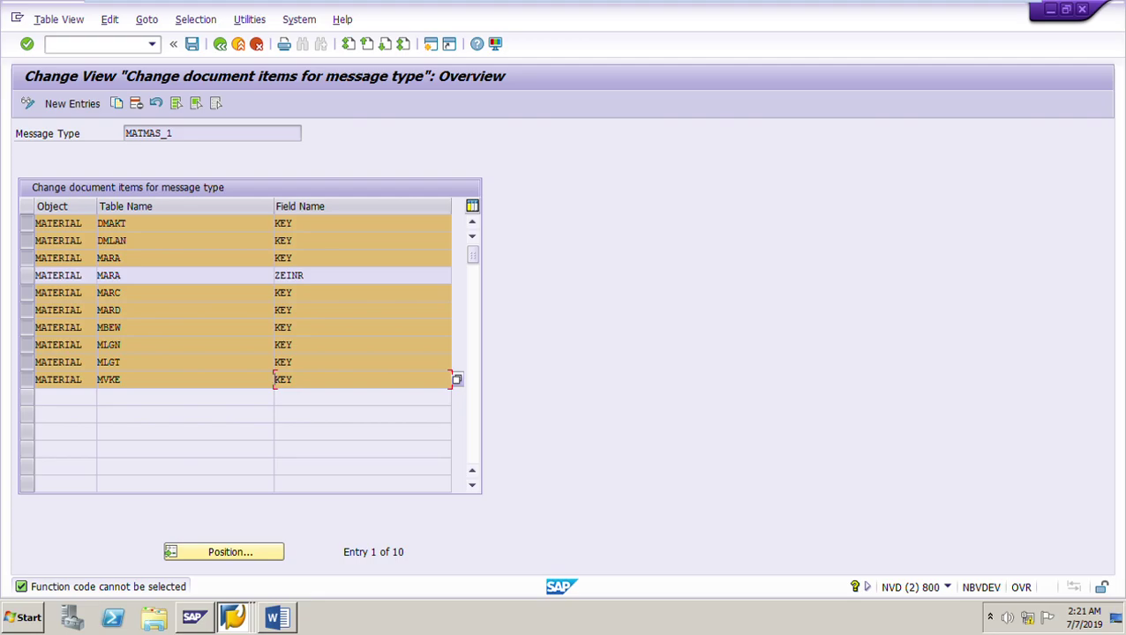
# Read the Testing the Scenario section in the Word document and switch to an unused SAP Easy Access session.
pyautogui.hotkey('alt', 'Tab')
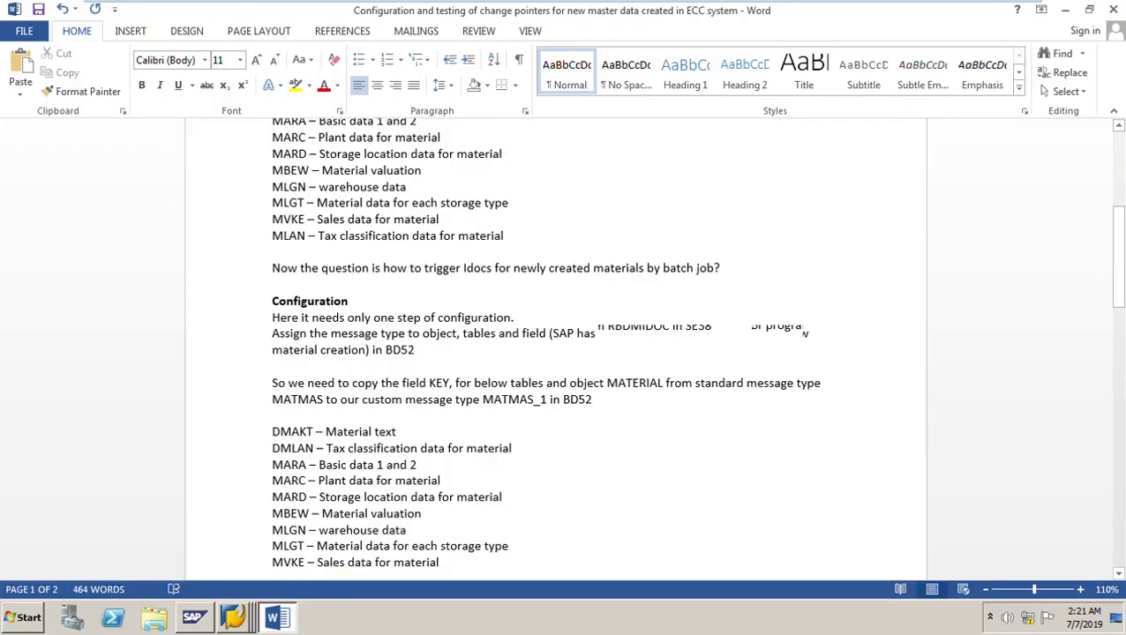
pyautogui.scroll(-12, 556, 353)
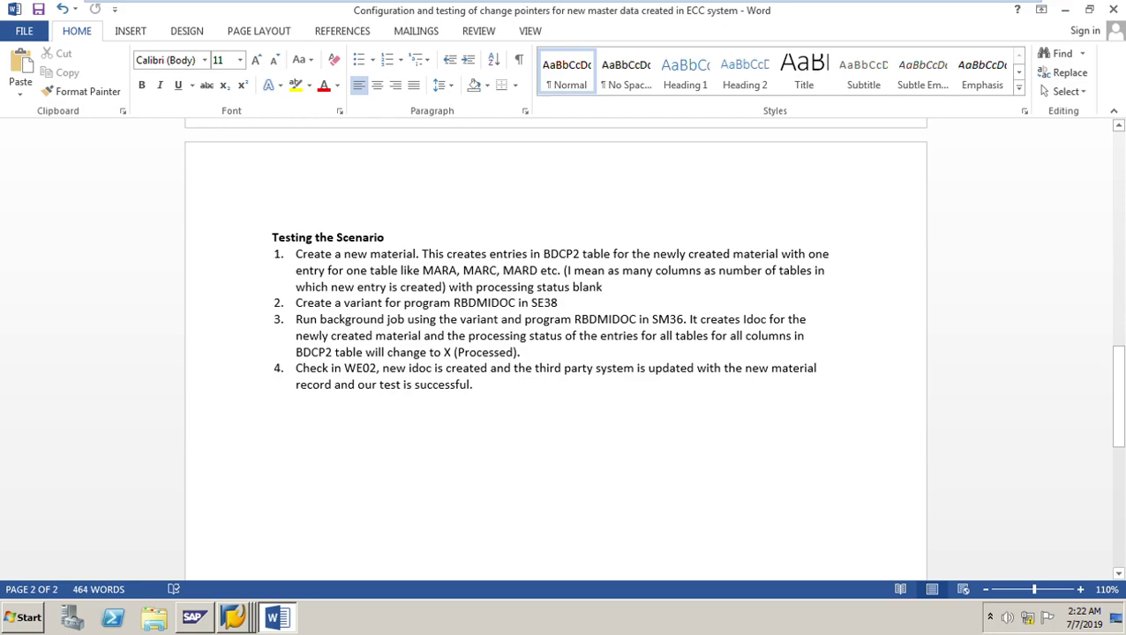
pyautogui.click(195, 617)
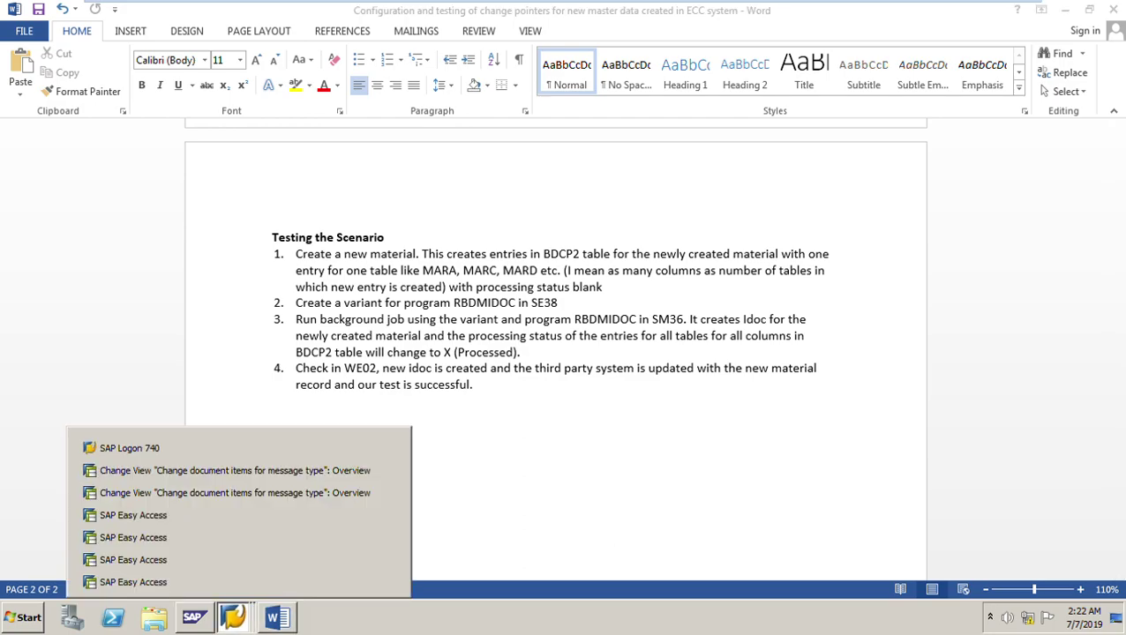
pyautogui.click(132, 514)
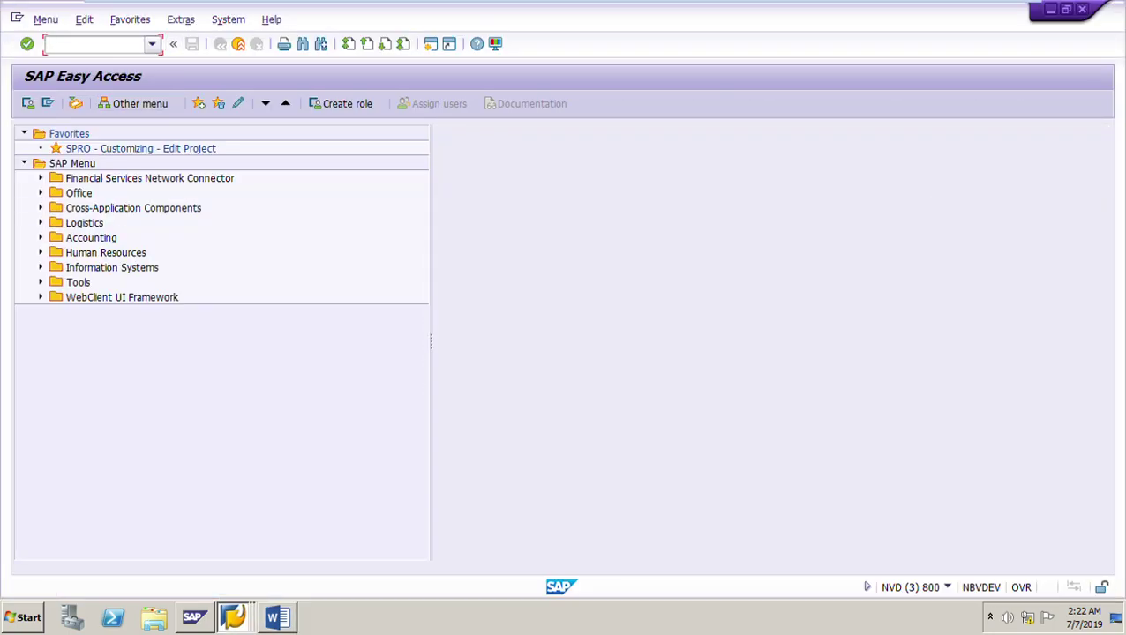
# Start transaction MM01 to create a new material.
pyautogui.press('Down')
pyautogui.press('Down')
pyautogui.press('Down')
pyautogui.press('Down')
pyautogui.press('Down')
pyautogui.press('Return')
pyautogui.press('Return')
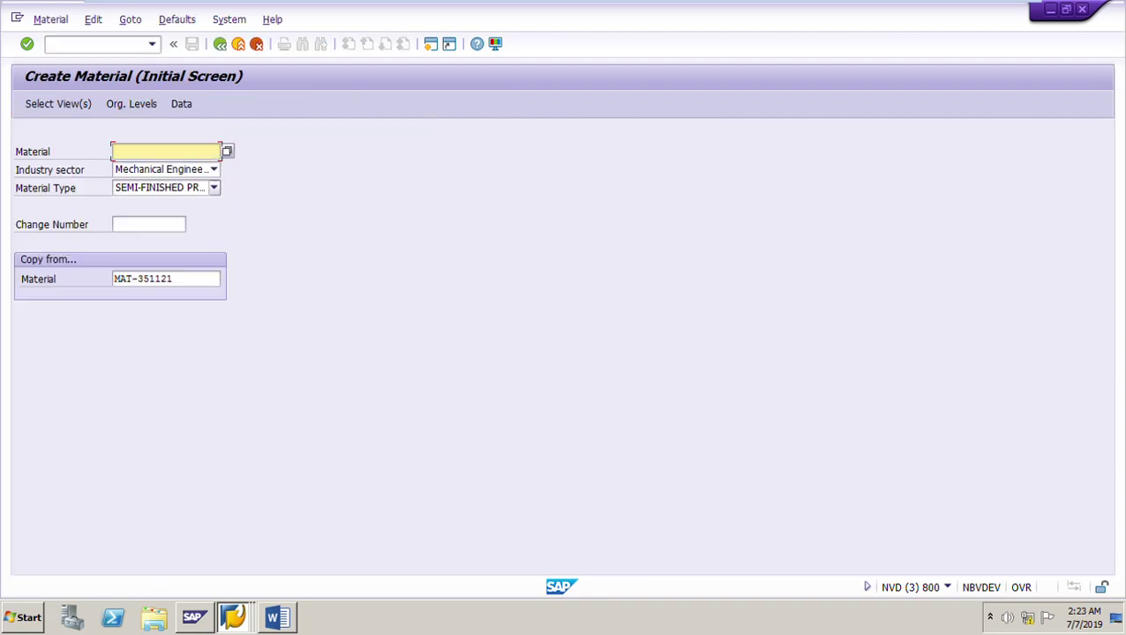
# Enter MAT-351124 as the new material, keeping MAT-351121 as the copy source, and proceed to view selection.
pyautogui.press('Down')
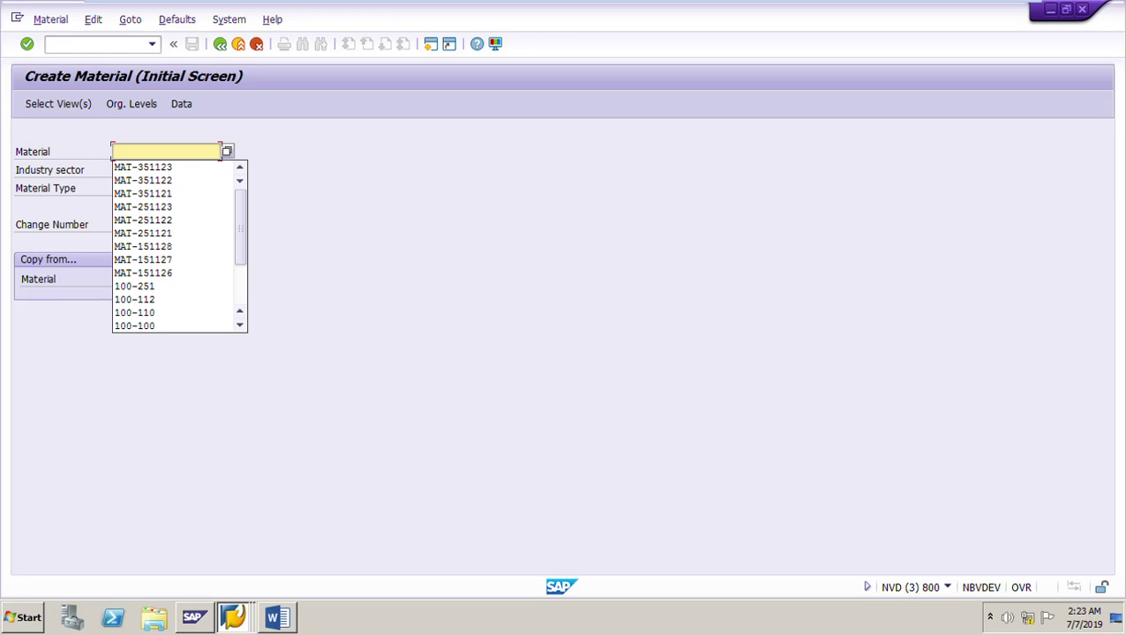
pyautogui.press('Down')
pyautogui.press('Return')
pyautogui.press('BackSpace')
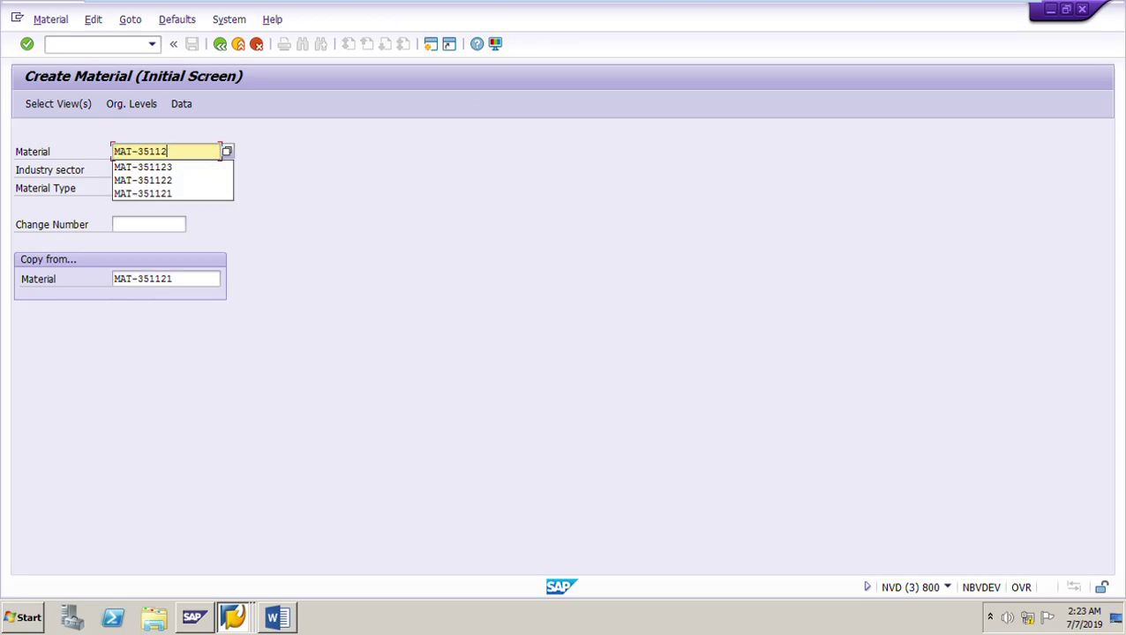
pyautogui.write('4')
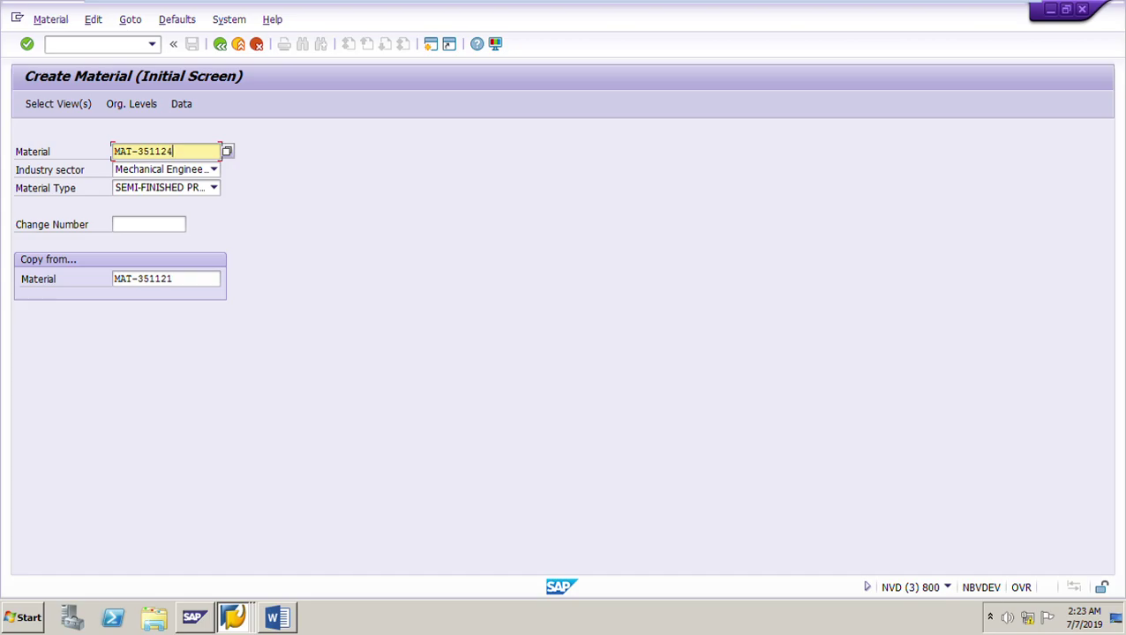
pyautogui.press('Return')
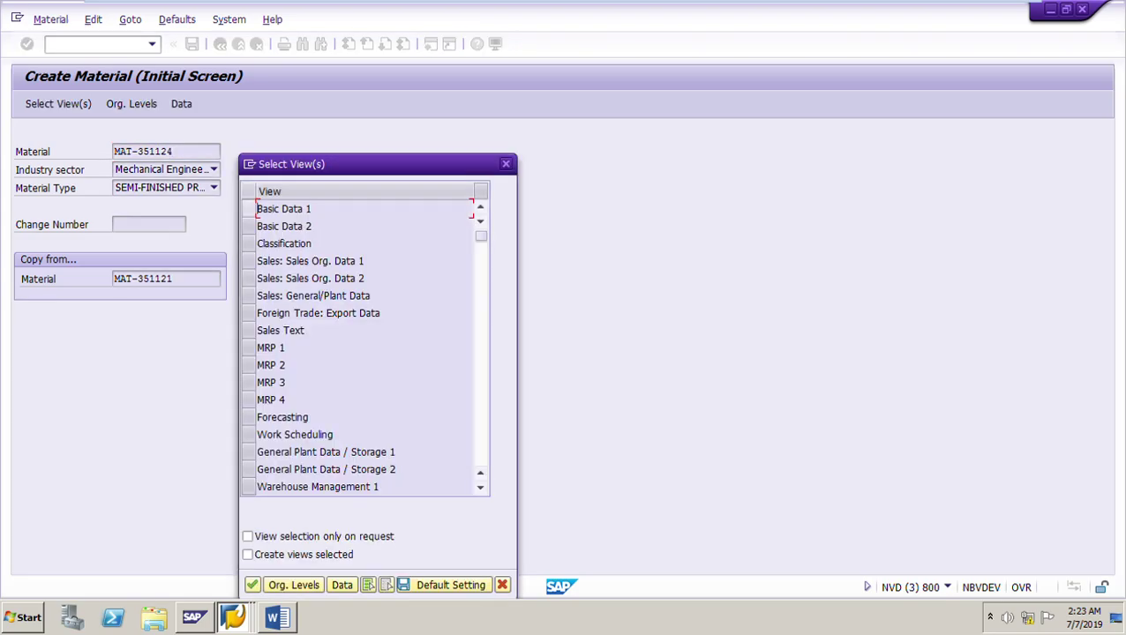
# Select the Basic Data 1 and 2, Sales Org. Data 1 and 2, Sales General/Plant, MRP 1 and MRP 2 views.
pyautogui.click(248, 209)
pyautogui.click(248, 226)
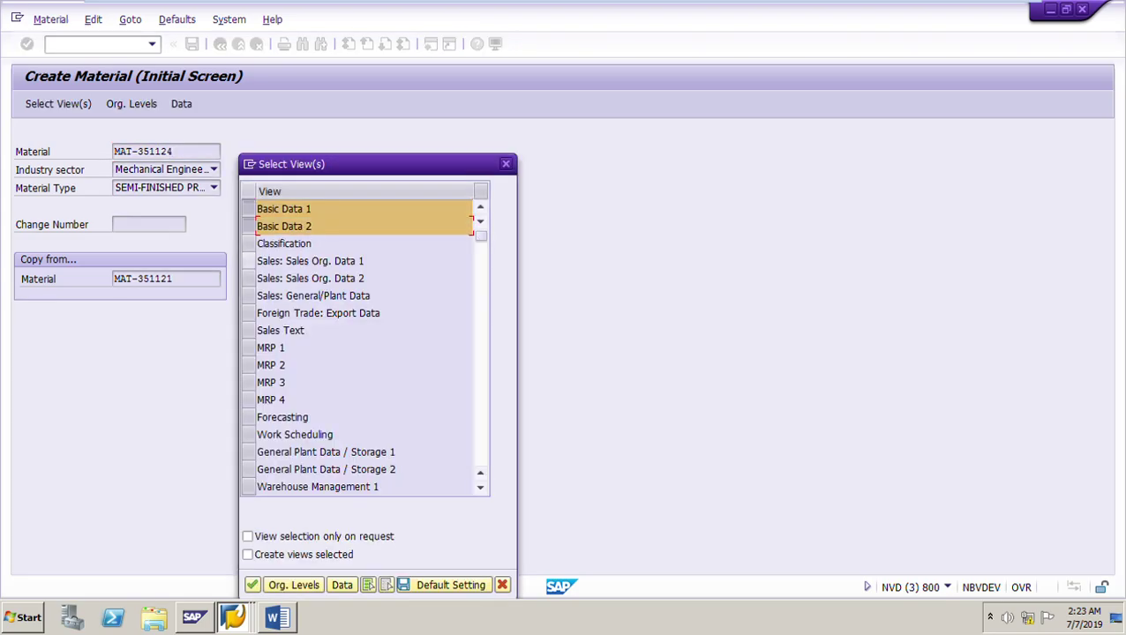
pyautogui.click(248, 260)
pyautogui.click(248, 278)
pyautogui.click(248, 295)
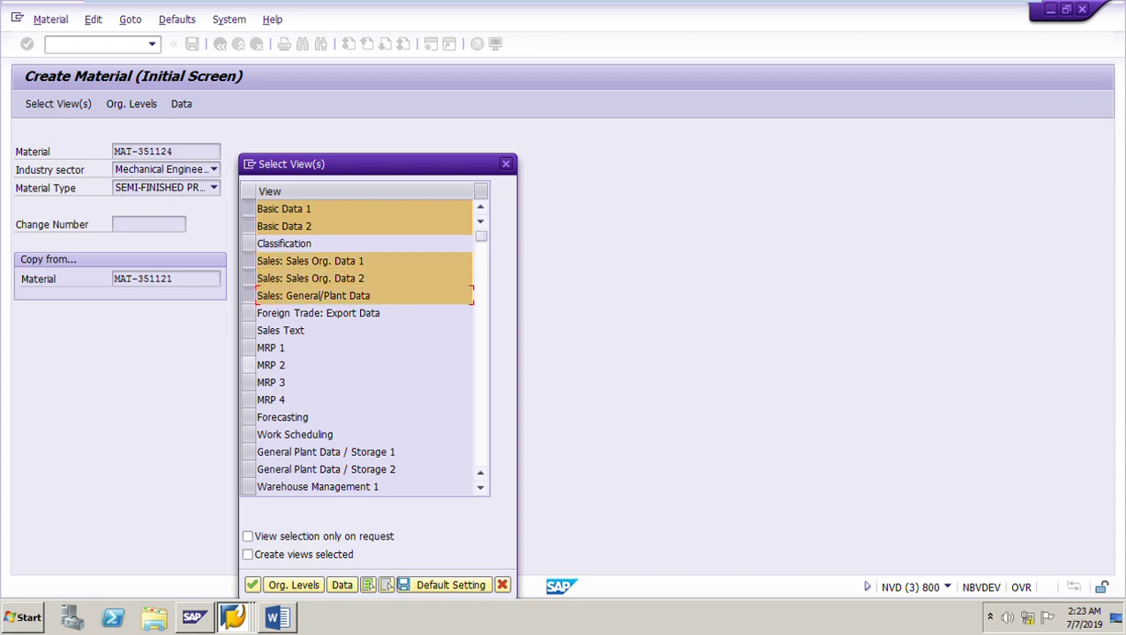
pyautogui.click(248, 347)
pyautogui.click(248, 364)
pyautogui.click(248, 382)
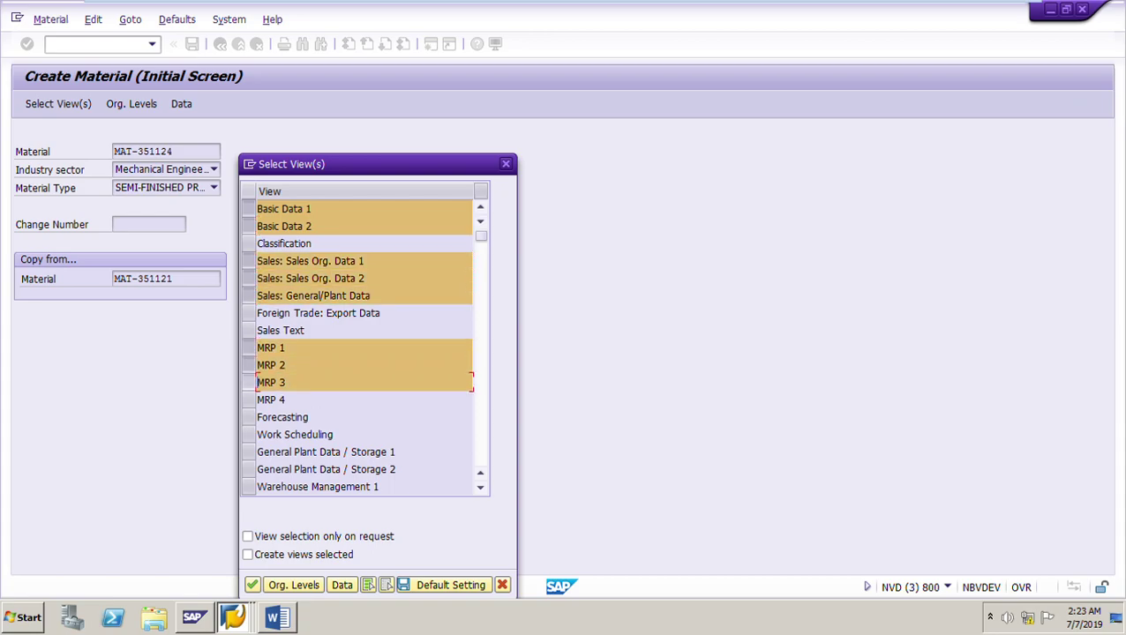
pyautogui.click(248, 382)
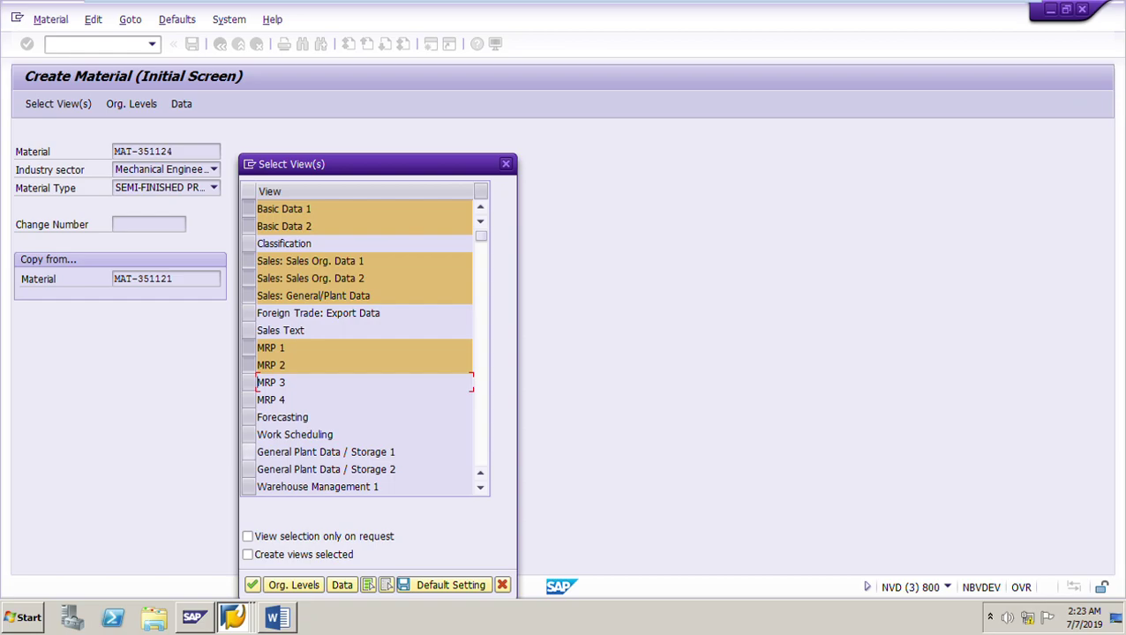
# Add the General Plant Data / Storage, Warehouse Management and Accounting views, both 1 and 2 of each, and confirm the view selection.
pyautogui.click(248, 452)
pyautogui.click(248, 470)
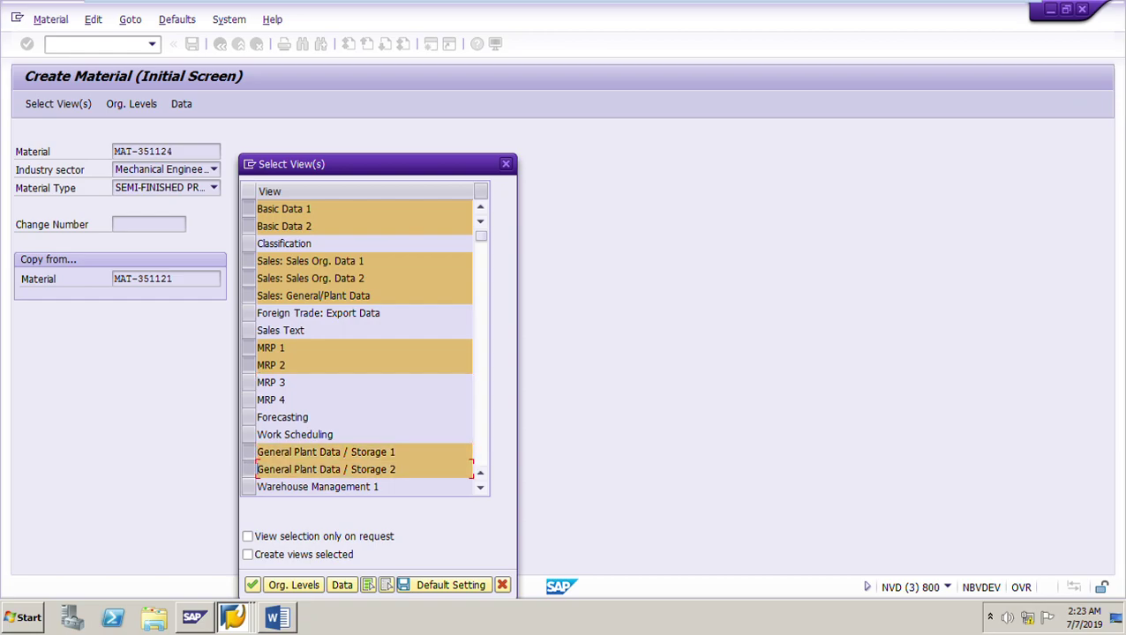
pyautogui.press('Down')
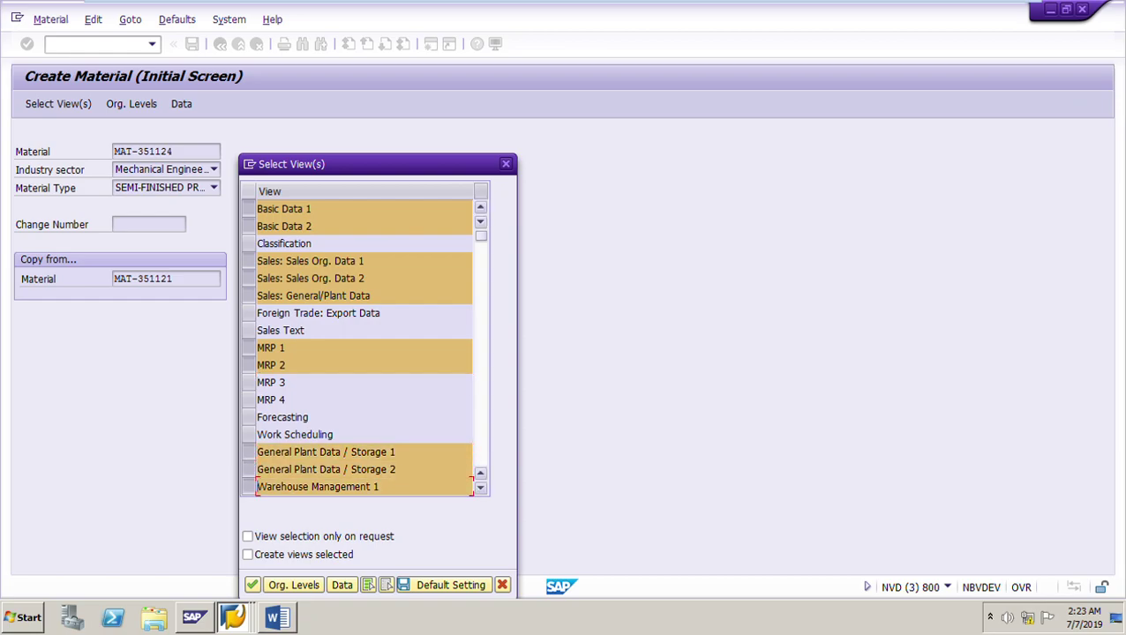
pyautogui.press('Down')
pyautogui.click(248, 208)
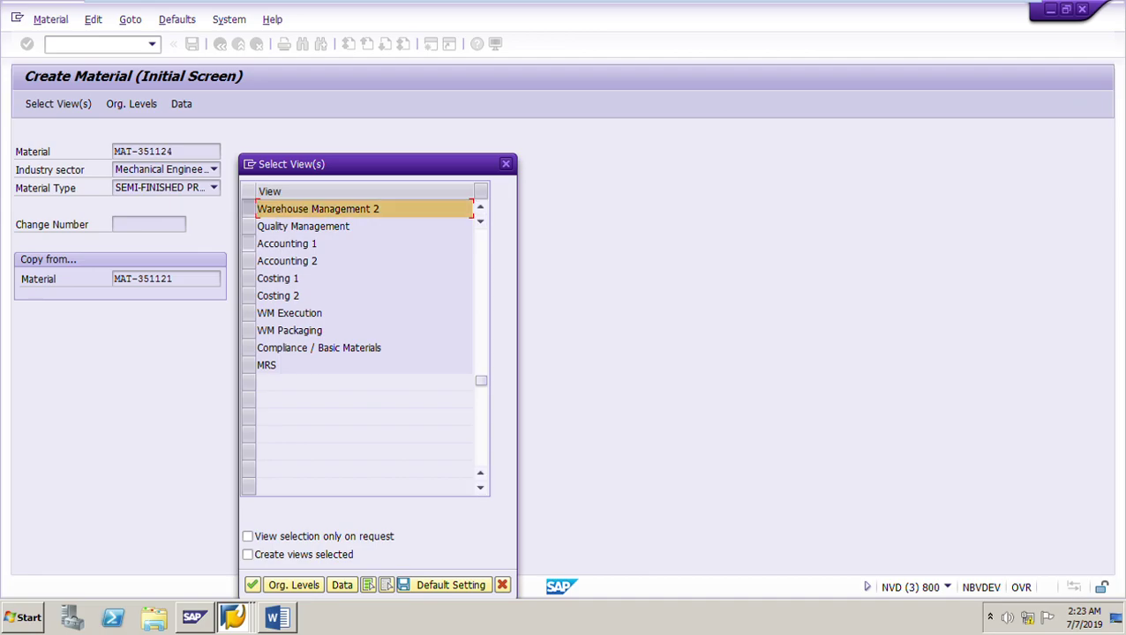
pyautogui.click(248, 244)
pyautogui.click(248, 260)
pyautogui.press('Return')
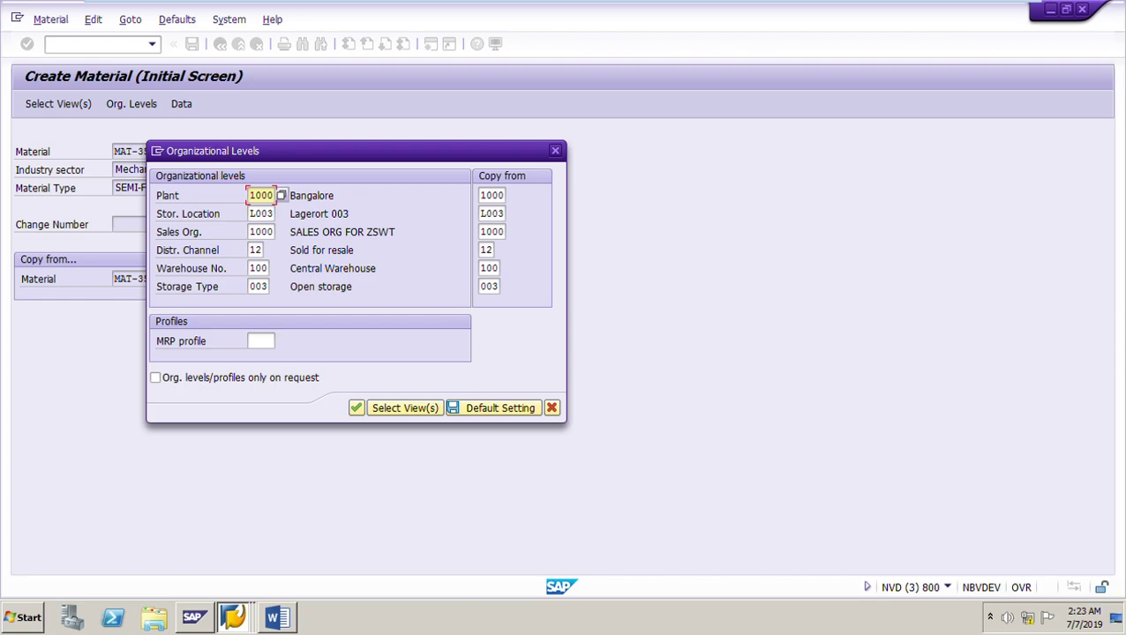
# Accept the proposed organizational levels and change the material description to "Plate hinge 11 MM".
pyautogui.moveTo(265, 151); pyautogui.dragTo(377, 136)
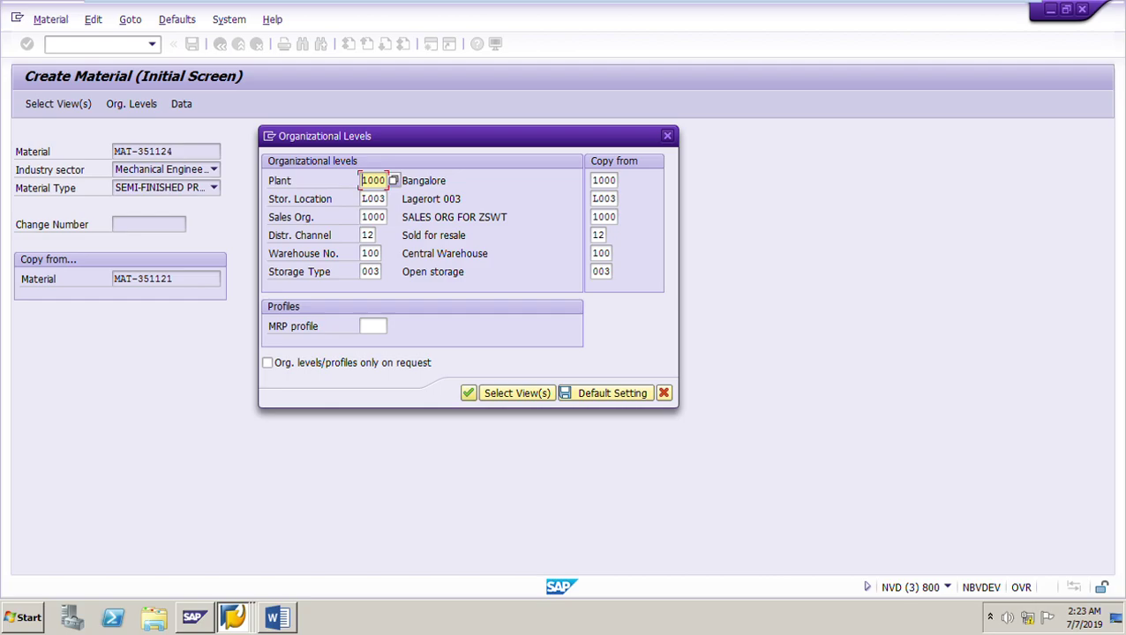
pyautogui.press('Return')
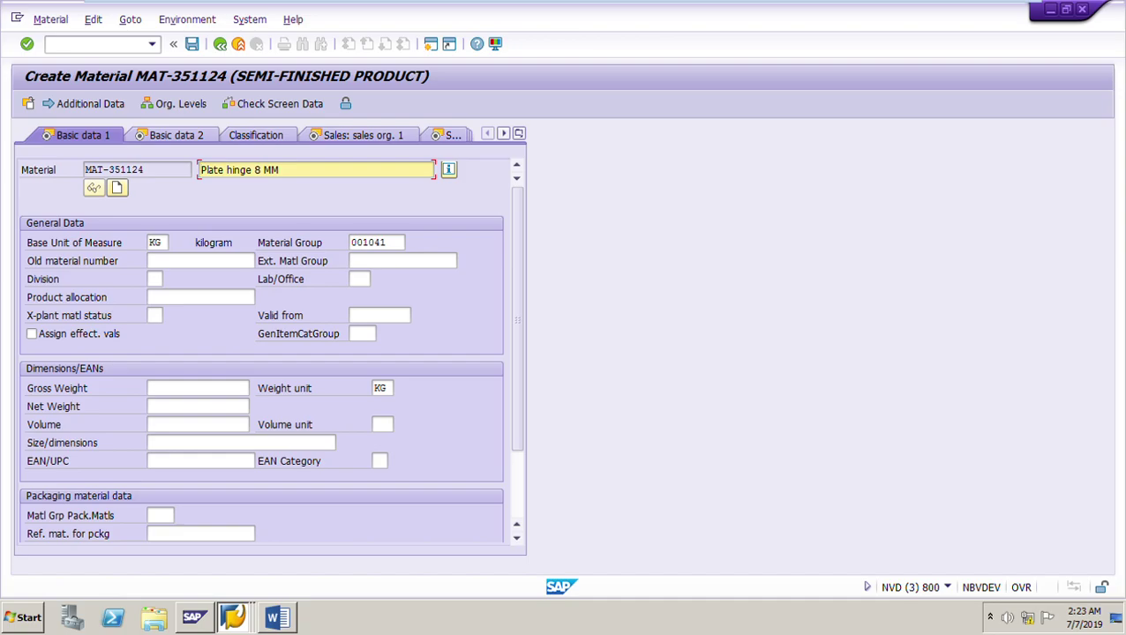
pyautogui.press('BackSpace')
pyautogui.press('BackSpace')
pyautogui.write('11 MM')
pyautogui.press('Return')
pyautogui.press('Return')
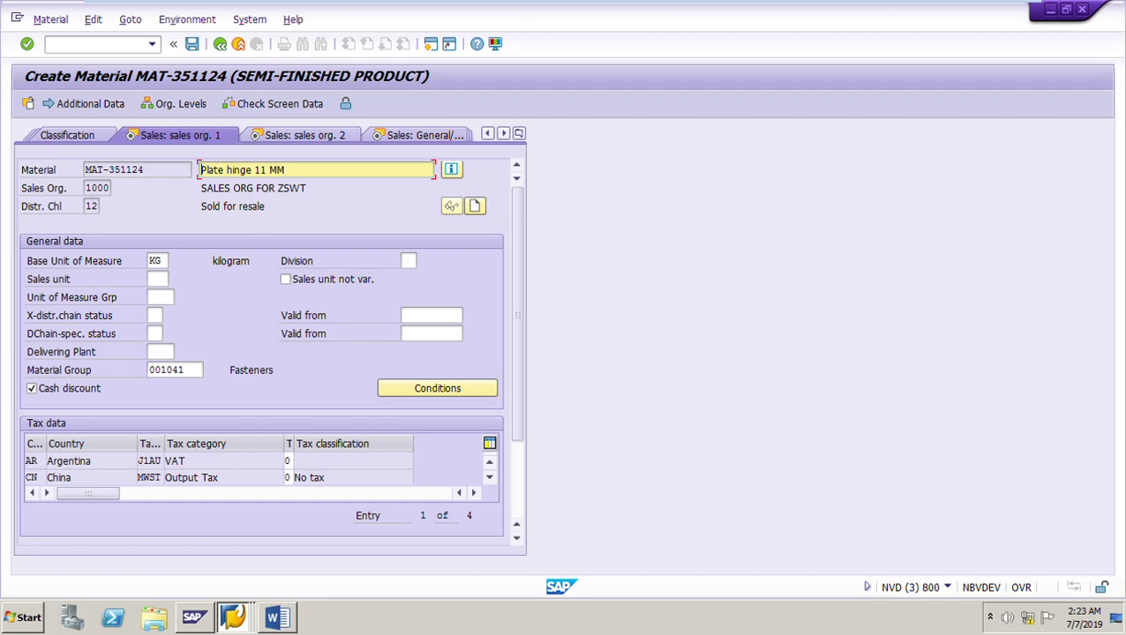
# Accept the copied data in the remaining views through Accounting 2 and save the new material.
pyautogui.press('Return')
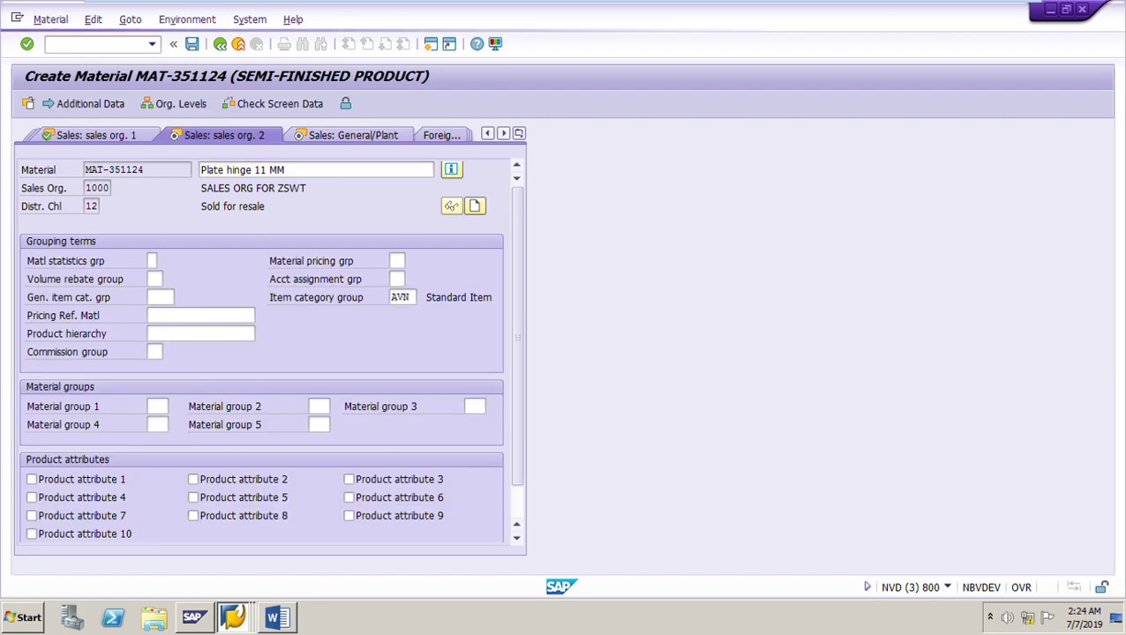
pyautogui.press('Return')
pyautogui.press('Return')
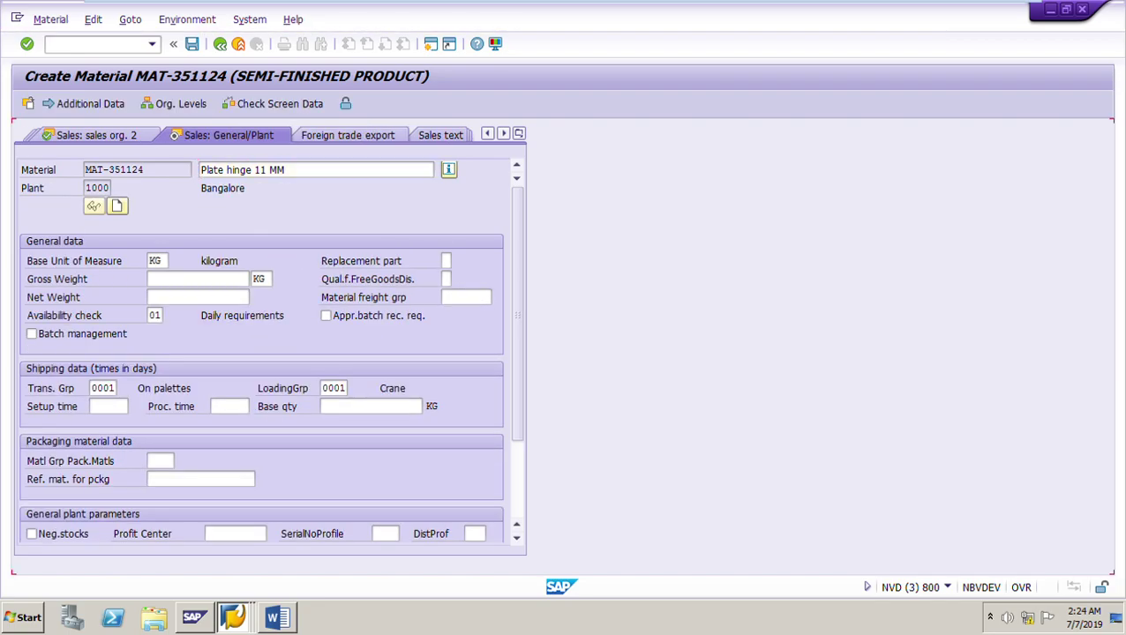
pyautogui.press('Return')
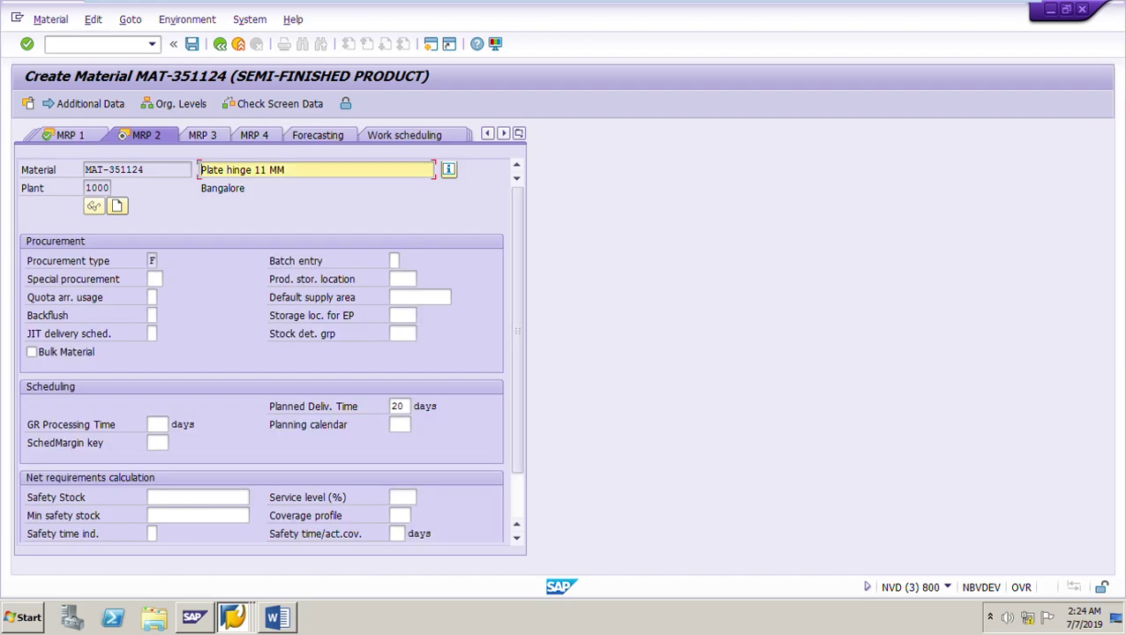
pyautogui.press('Return')
pyautogui.press('Return')
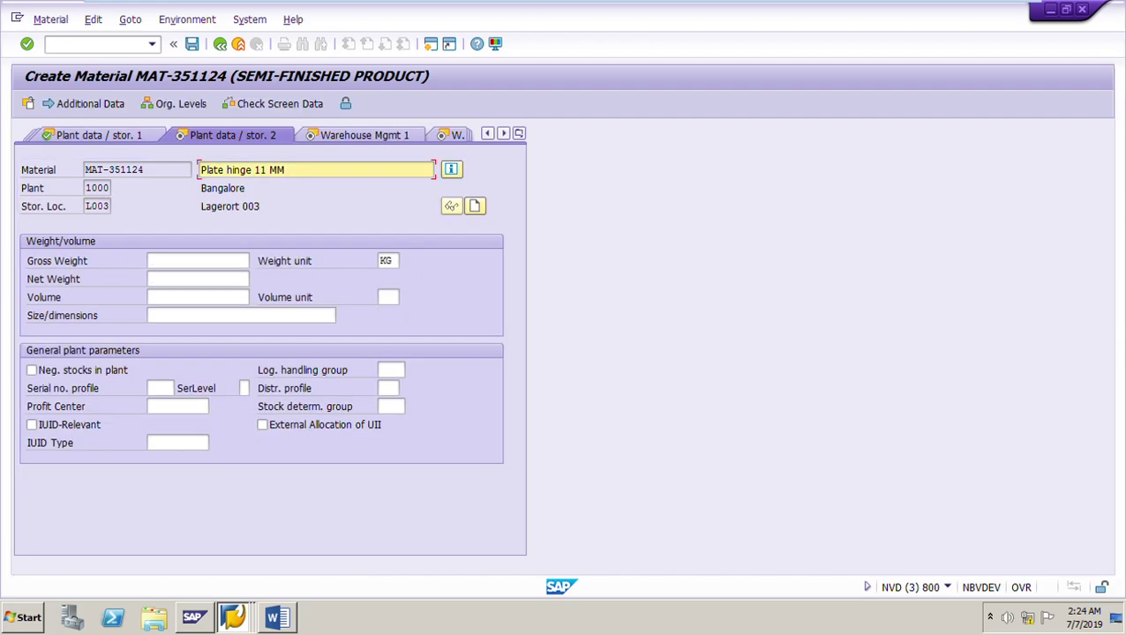
pyautogui.press('Return')
pyautogui.press('Return')
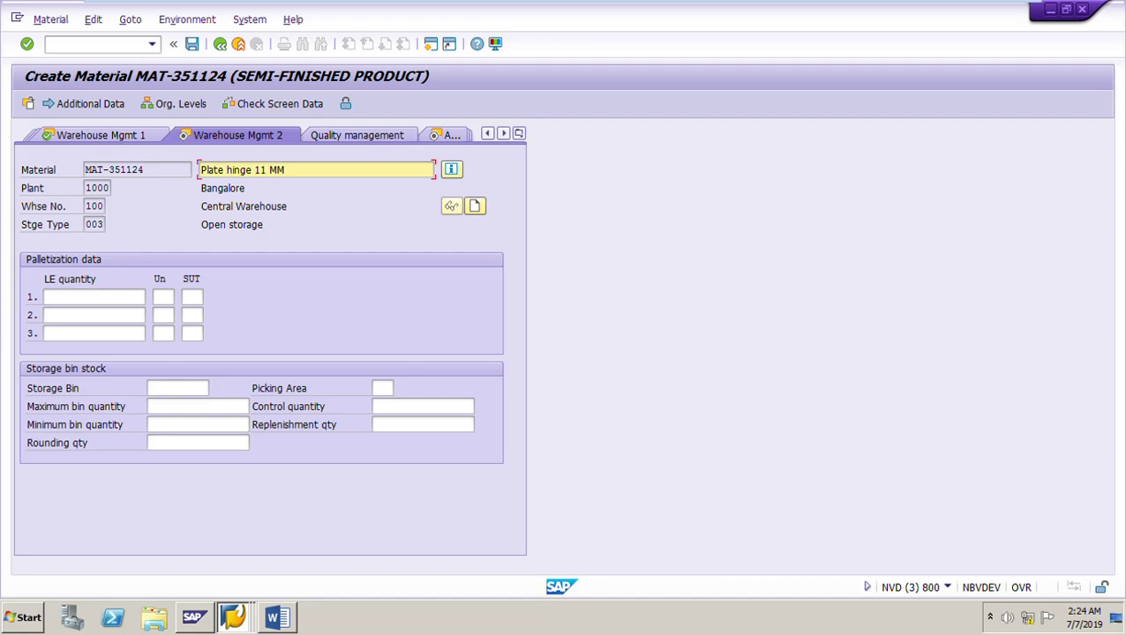
pyautogui.press('Return')
pyautogui.press('Return')
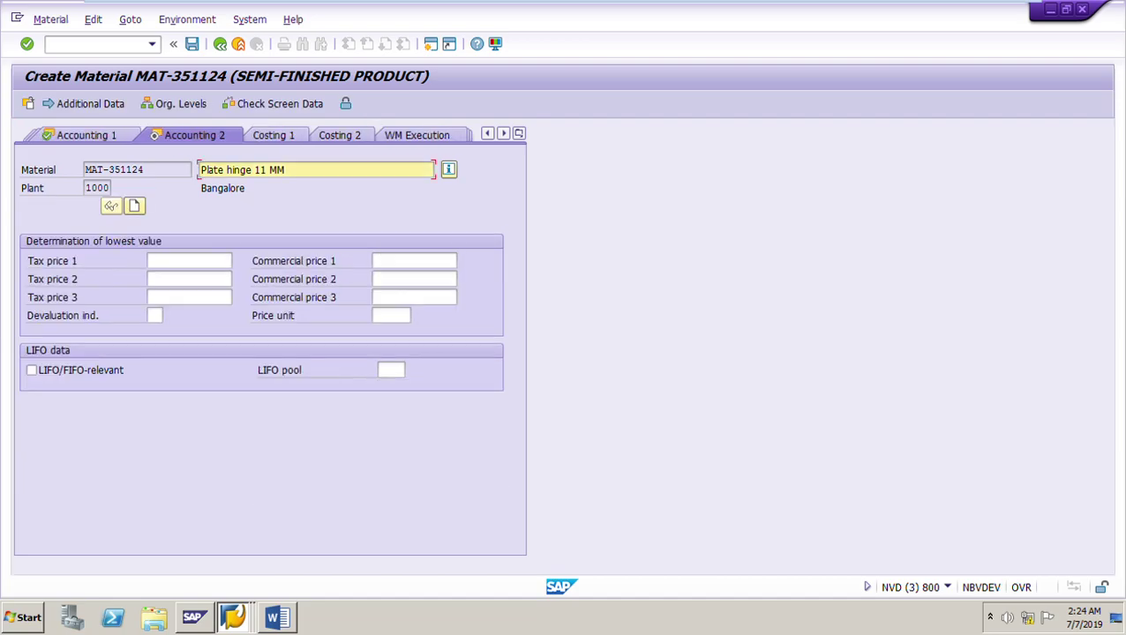
pyautogui.press('Return')
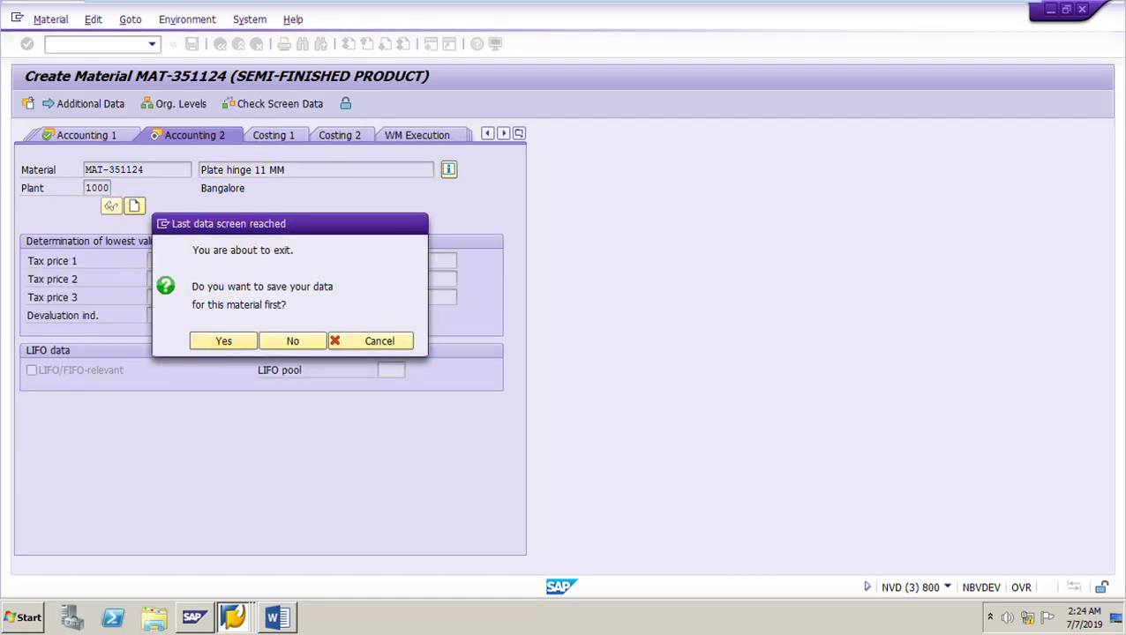
pyautogui.press('Return')
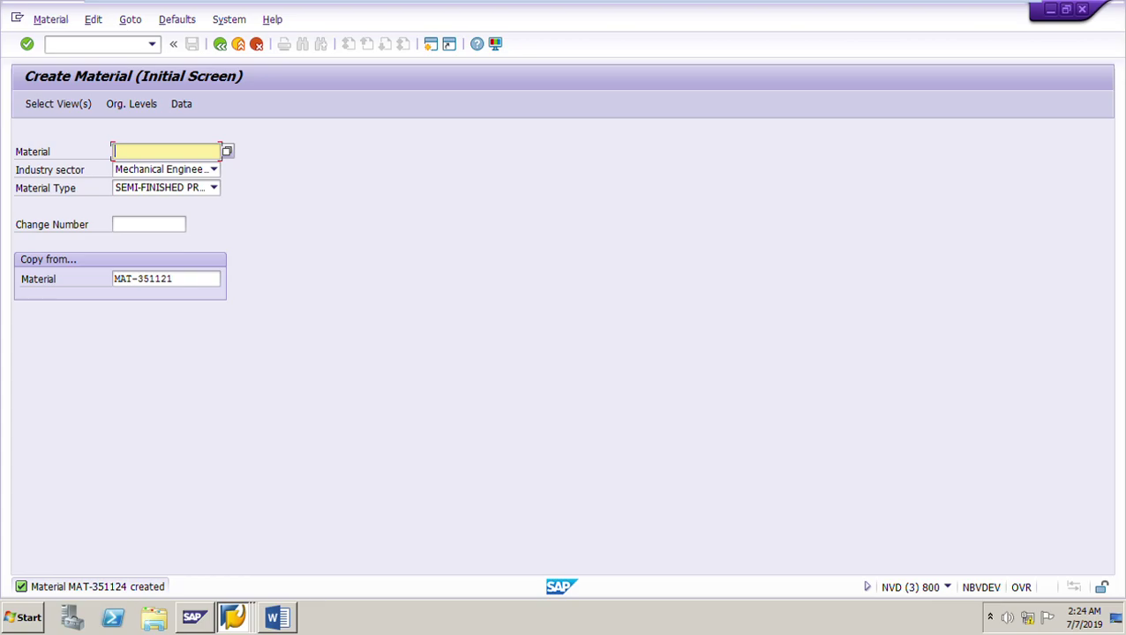
# Review the testing steps in the Word document and return to SAP in an unused Easy Access session.
pyautogui.hotkey('alt', 'Tab')
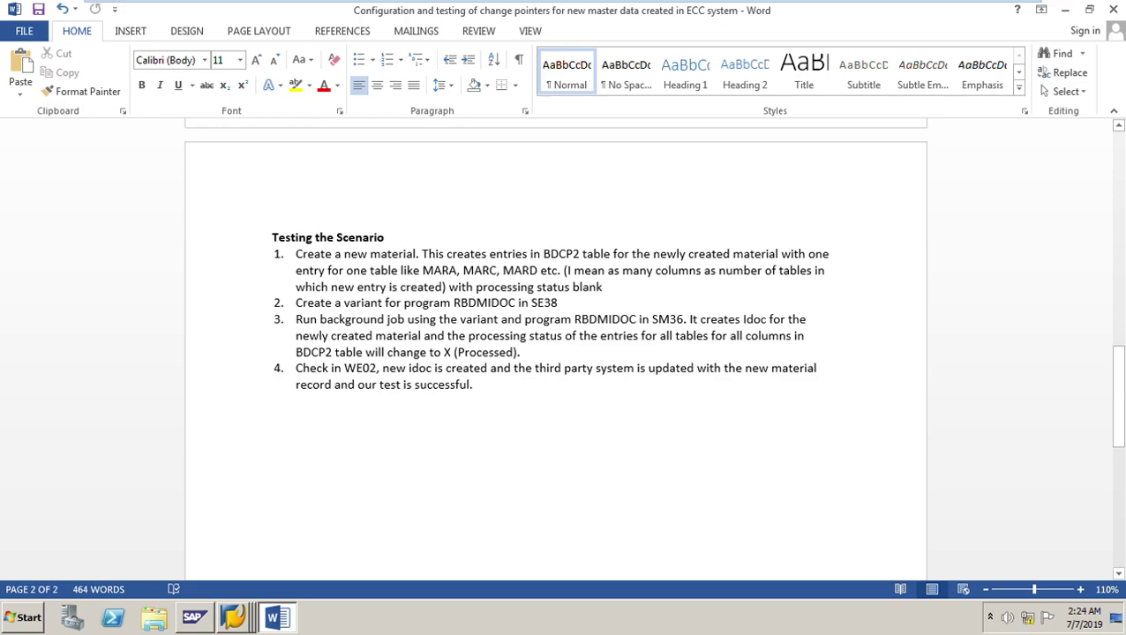
pyautogui.click(233, 617)
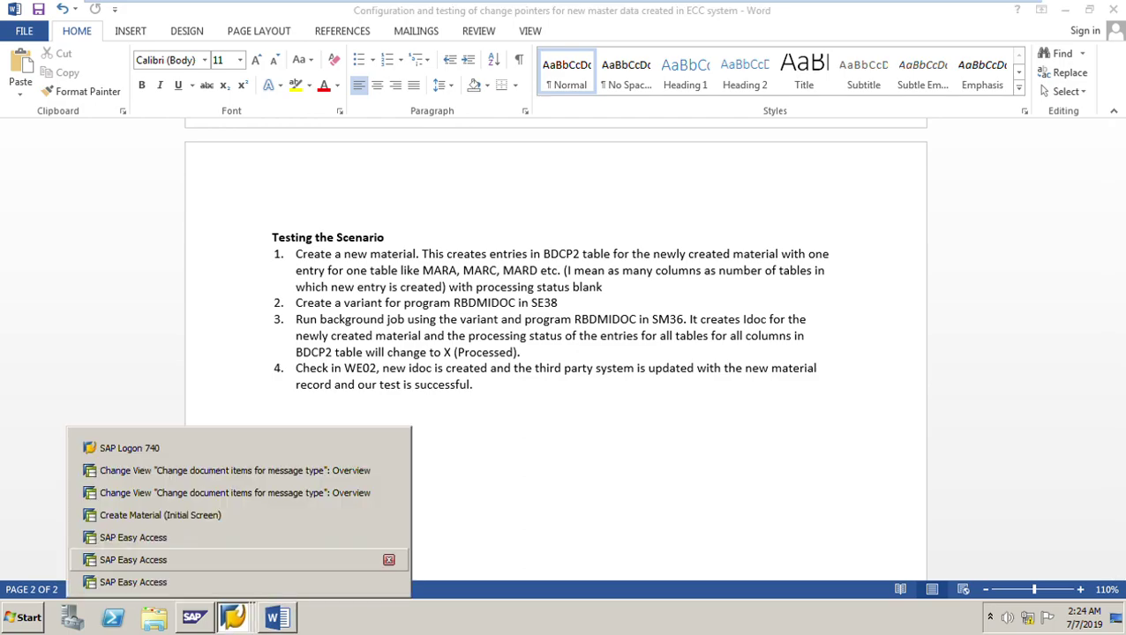
pyautogui.click(132, 538)
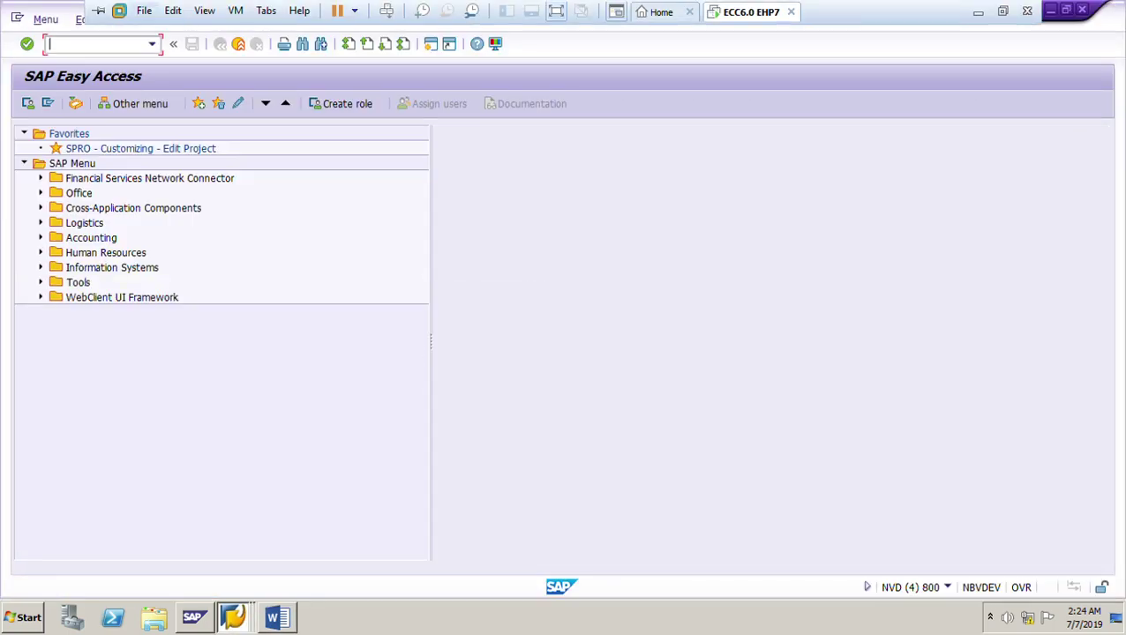
# Start transaction SE16N for the general table display.
pyautogui.press('F4')
pyautogui.press('Down')
pyautogui.press('Down')
pyautogui.press('Down')
pyautogui.press('Down')
pyautogui.press('Down')
pyautogui.press('Down')
pyautogui.press('Down')
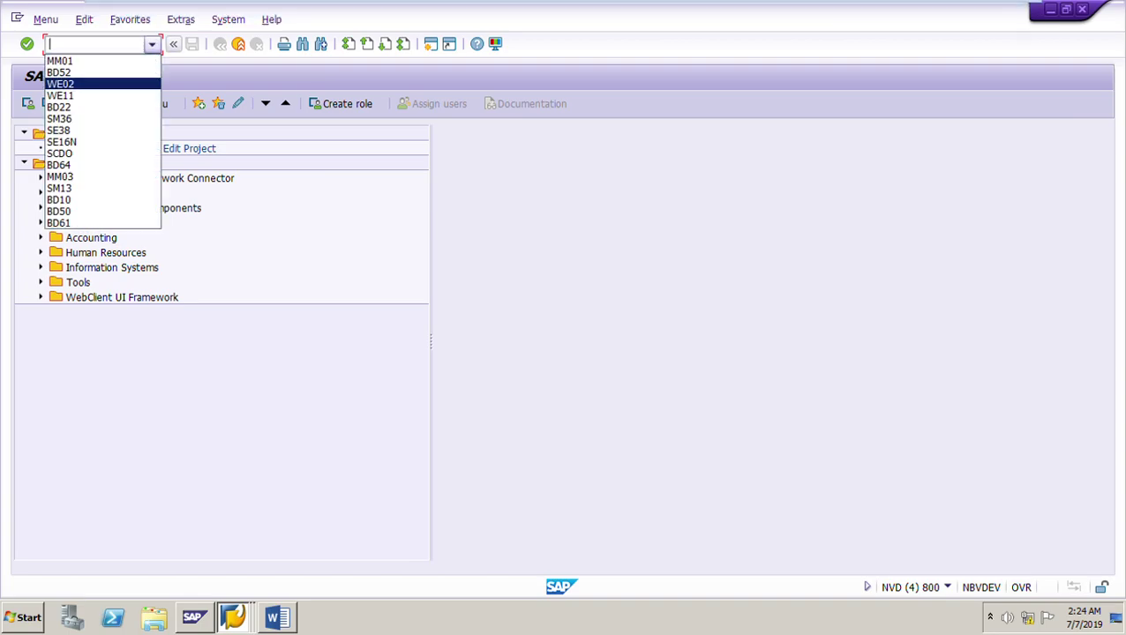
pyautogui.press('Down')
pyautogui.press('Return')
pyautogui.press('Return')
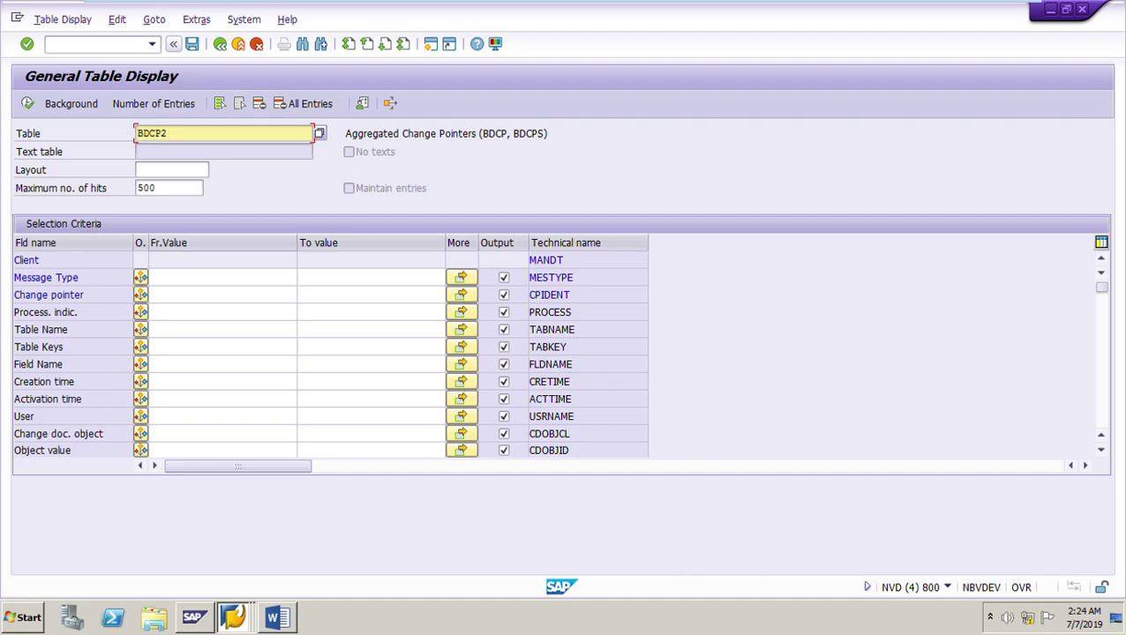
# Display the BDCP2 table entries for message type MATMAS_1.
pyautogui.click(221, 278)
pyautogui.press('BackSpace')
pyautogui.press('Down')
pyautogui.press('Return')
pyautogui.press('F8')
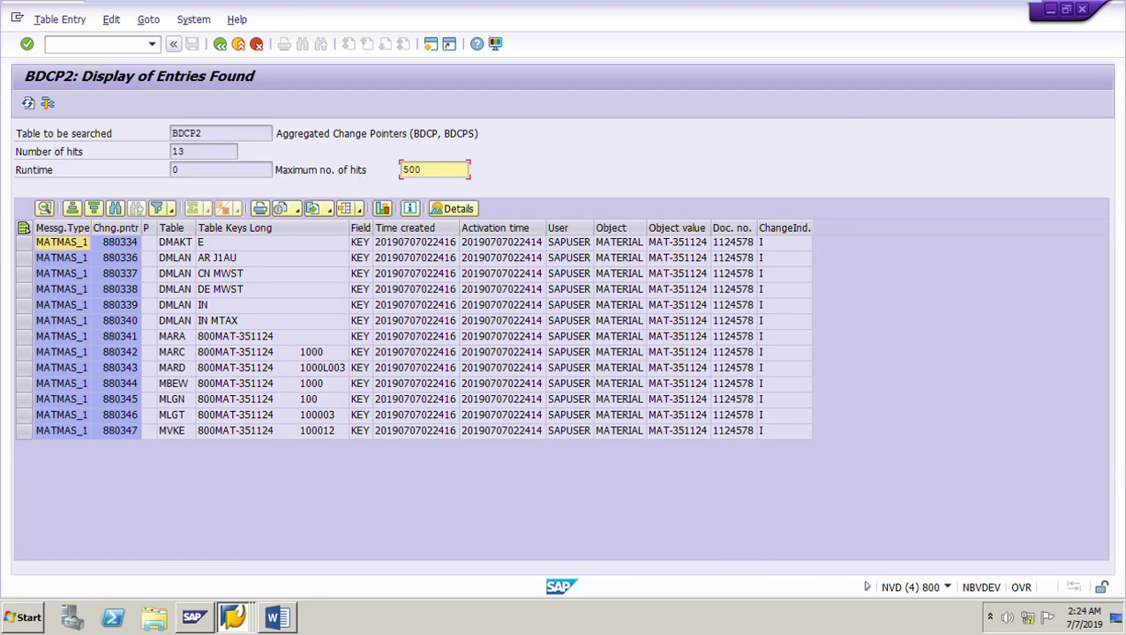
# Widen the processing indicator column and check it along with the Object value column.
pyautogui.moveTo(157, 228); pyautogui.dragTo(236, 228)
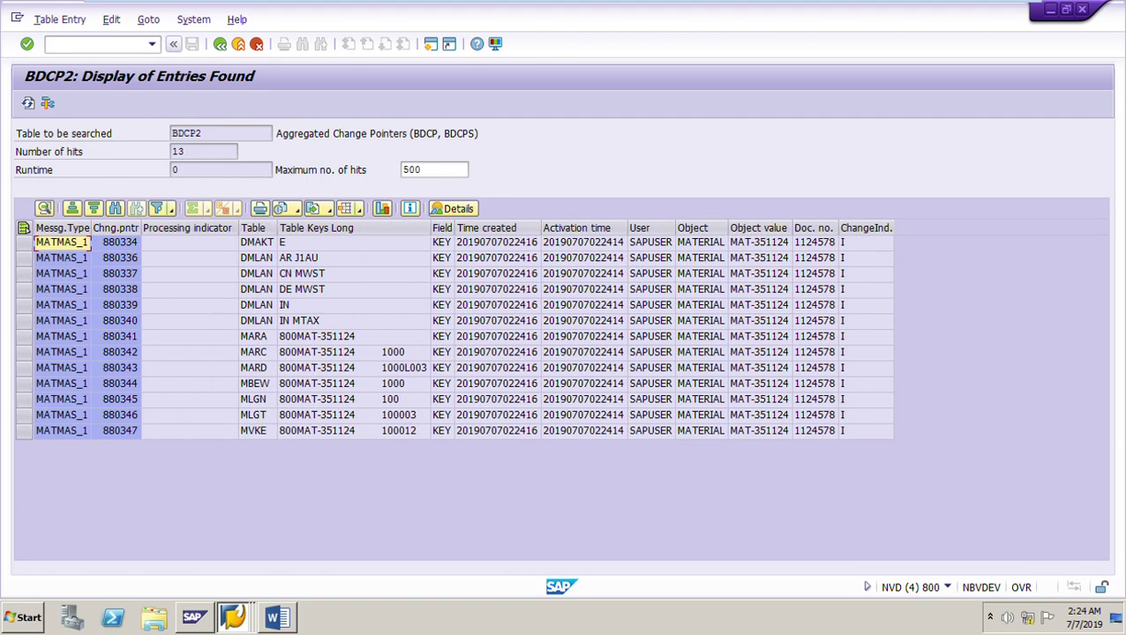
pyautogui.click(199, 228)
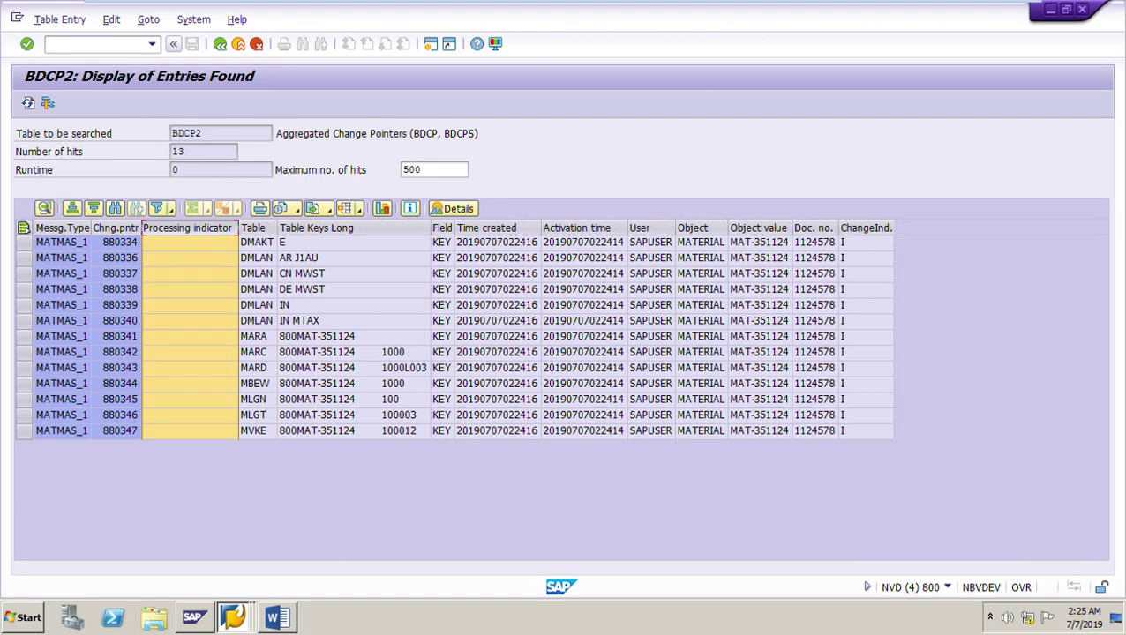
pyautogui.click(787, 228)
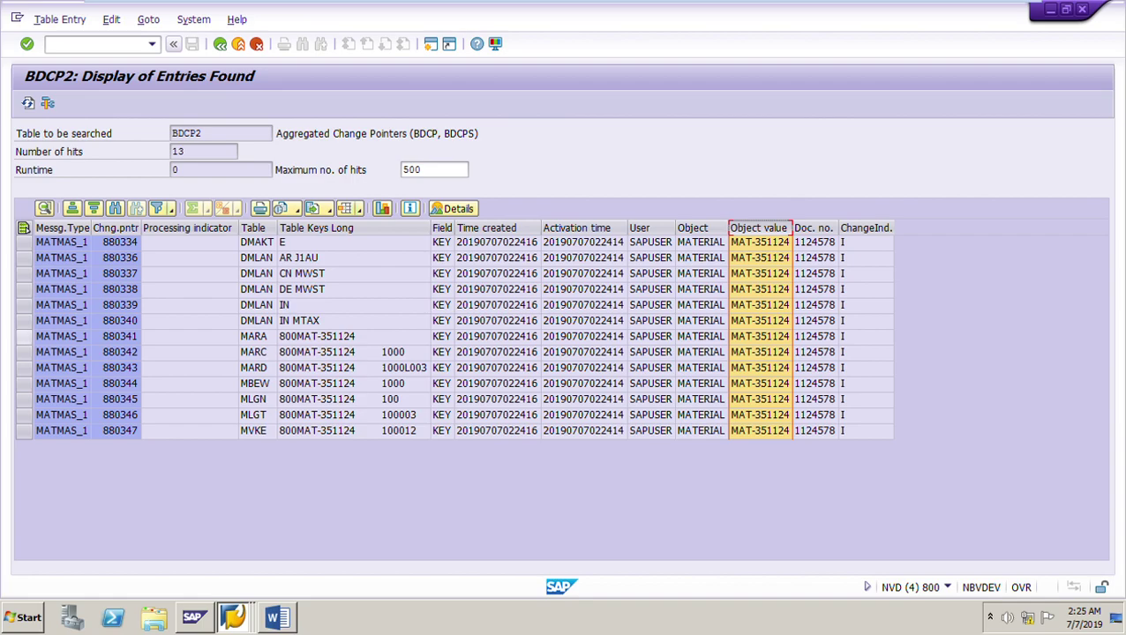
# Go through the BDCP2 change pointer entries table by table and check their processing indicator column.
pyautogui.click(24, 337)
pyautogui.click(24, 352)
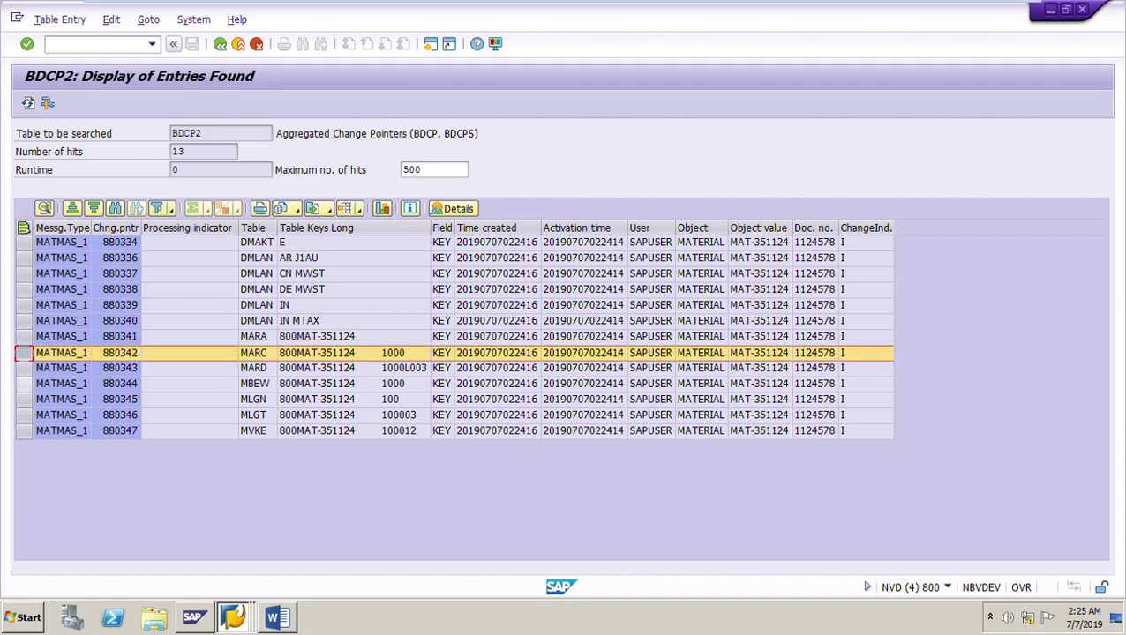
pyautogui.click(23, 368)
pyautogui.click(24, 368)
pyautogui.click(23, 384)
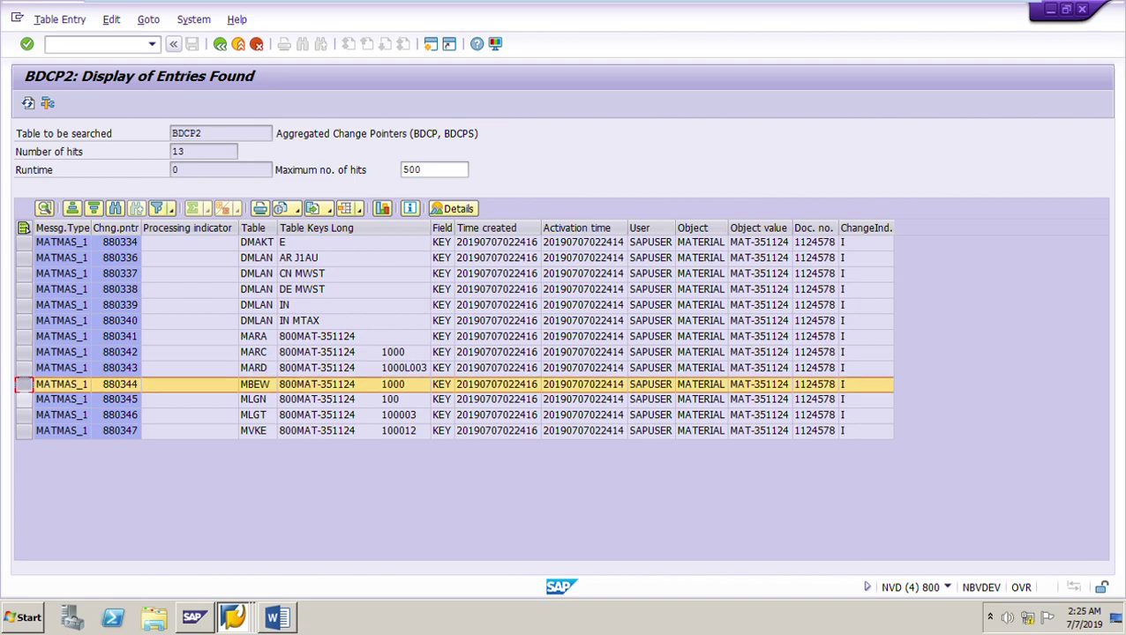
pyautogui.click(24, 399)
pyautogui.click(24, 414)
pyautogui.click(24, 430)
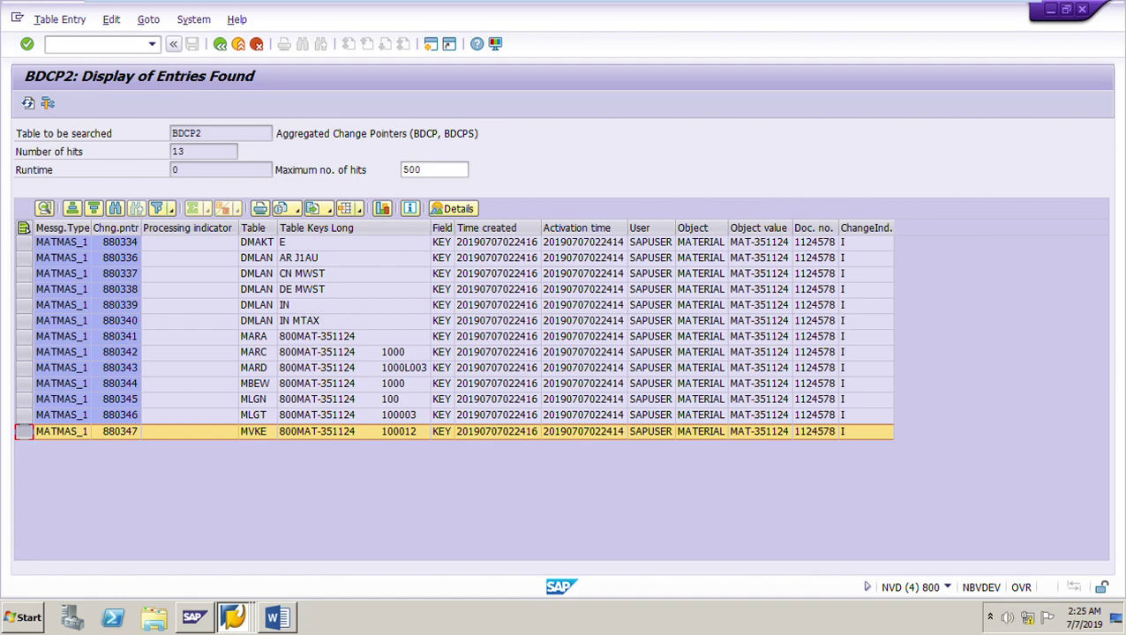
pyautogui.click(24, 243)
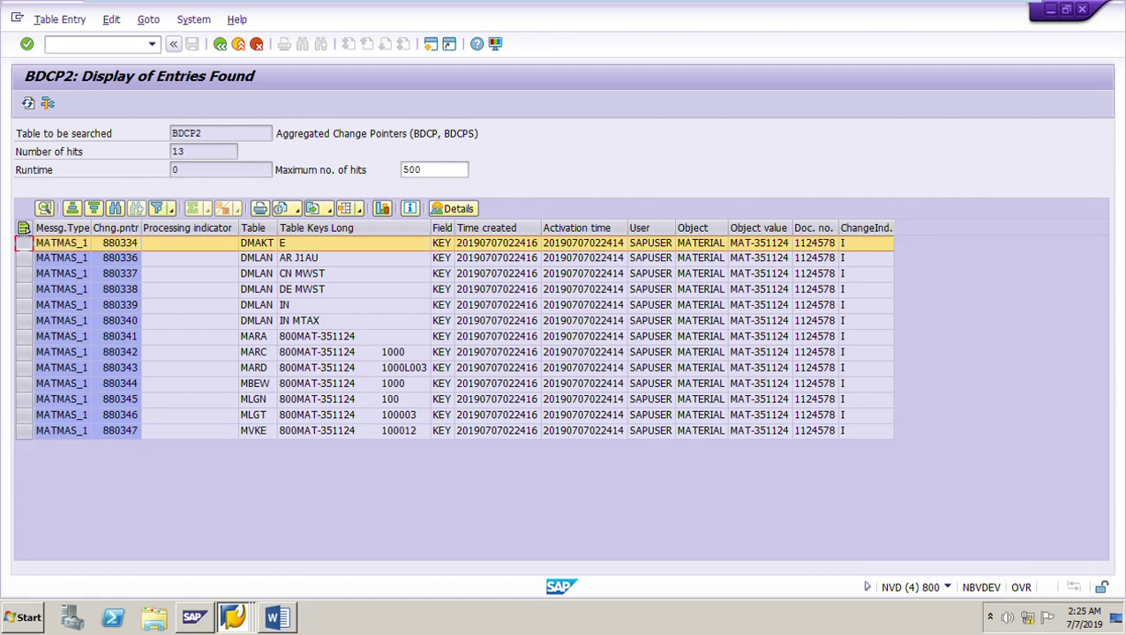
pyautogui.click(24, 258)
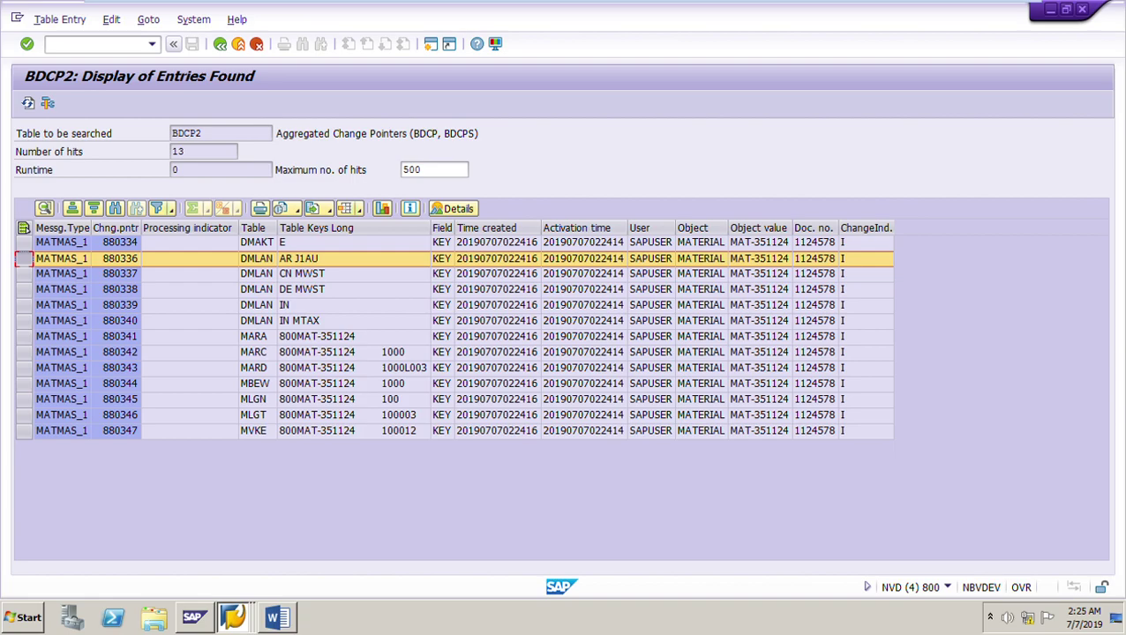
pyautogui.click(187, 228)
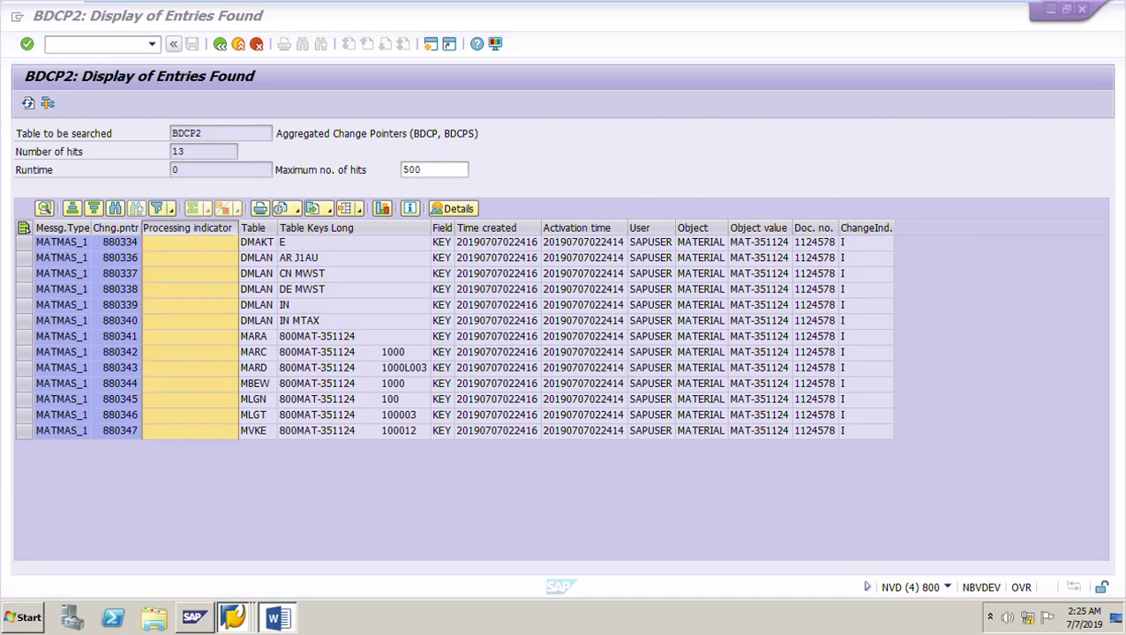
# Check the next testing steps in the Word document and switch to an unused SAP Easy Access session.
pyautogui.click(276, 618)
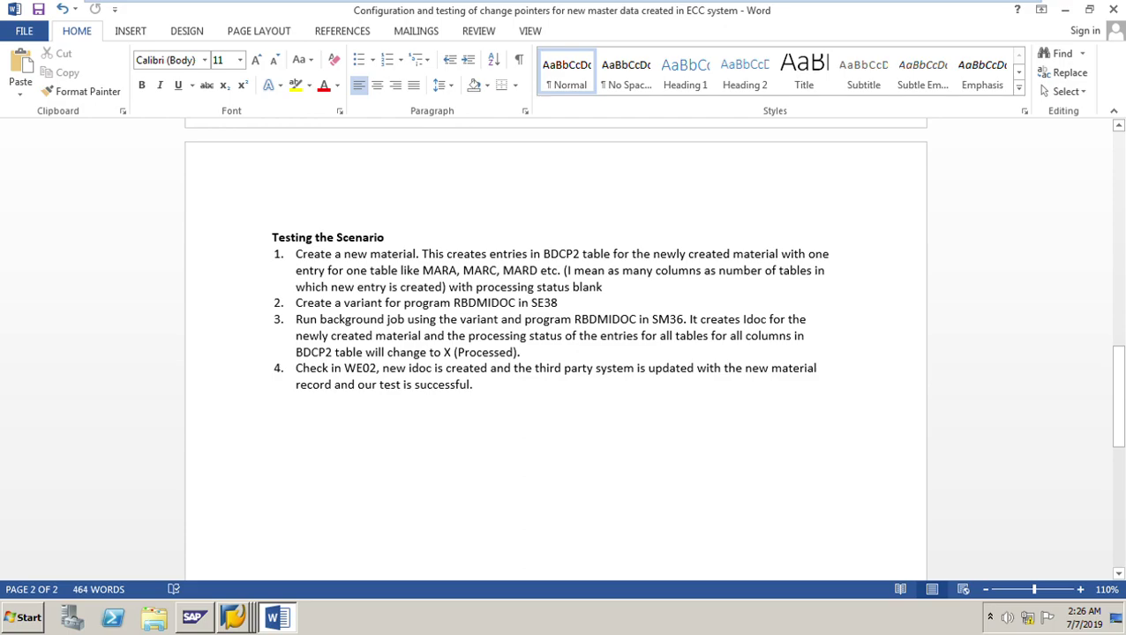
pyautogui.click(233, 617)
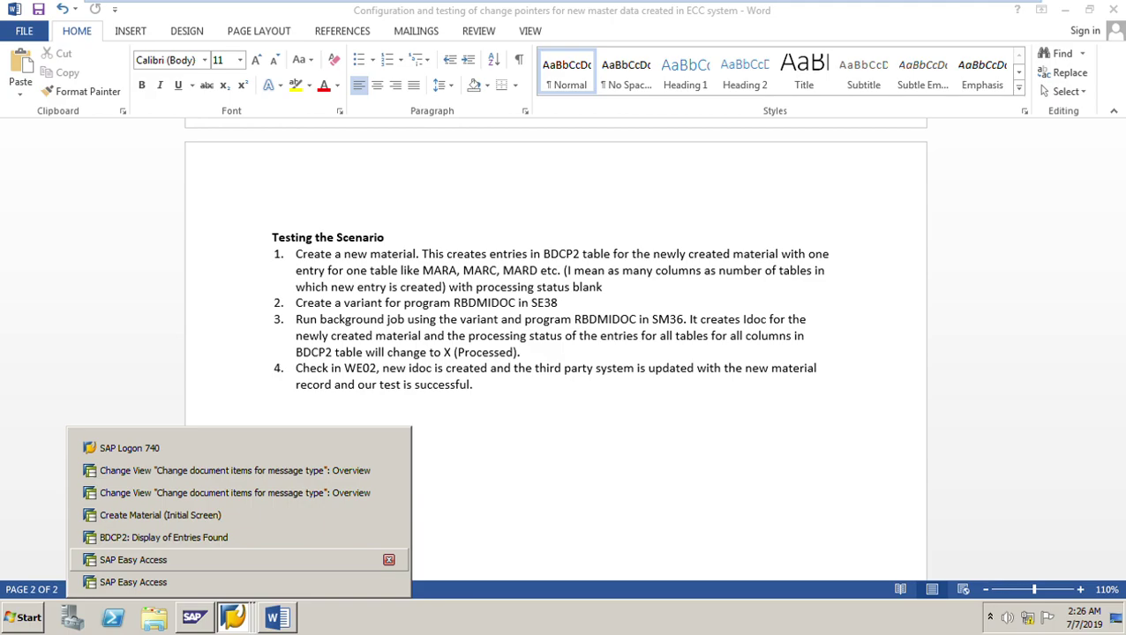
pyautogui.click(133, 560)
# Start transaction SE38 for the ABAP Editor.
pyautogui.press('Down')
pyautogui.press('Down')
pyautogui.press('Down')
pyautogui.press('Down')
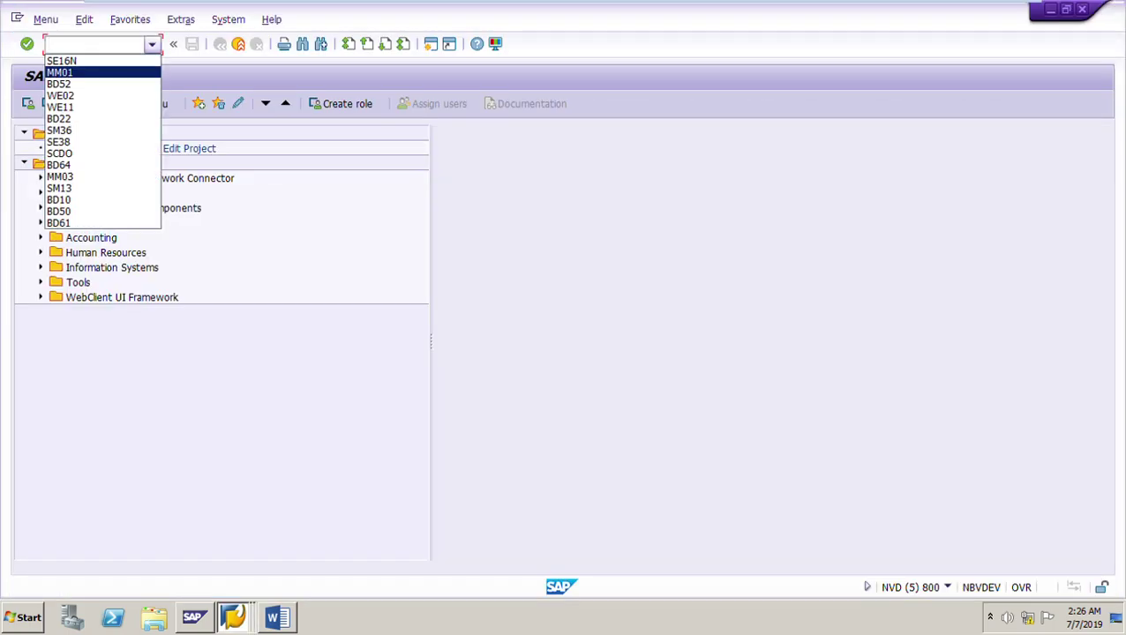
pyautogui.press('Down')
pyautogui.press('Down')
pyautogui.press('Down')
pyautogui.press('Down')
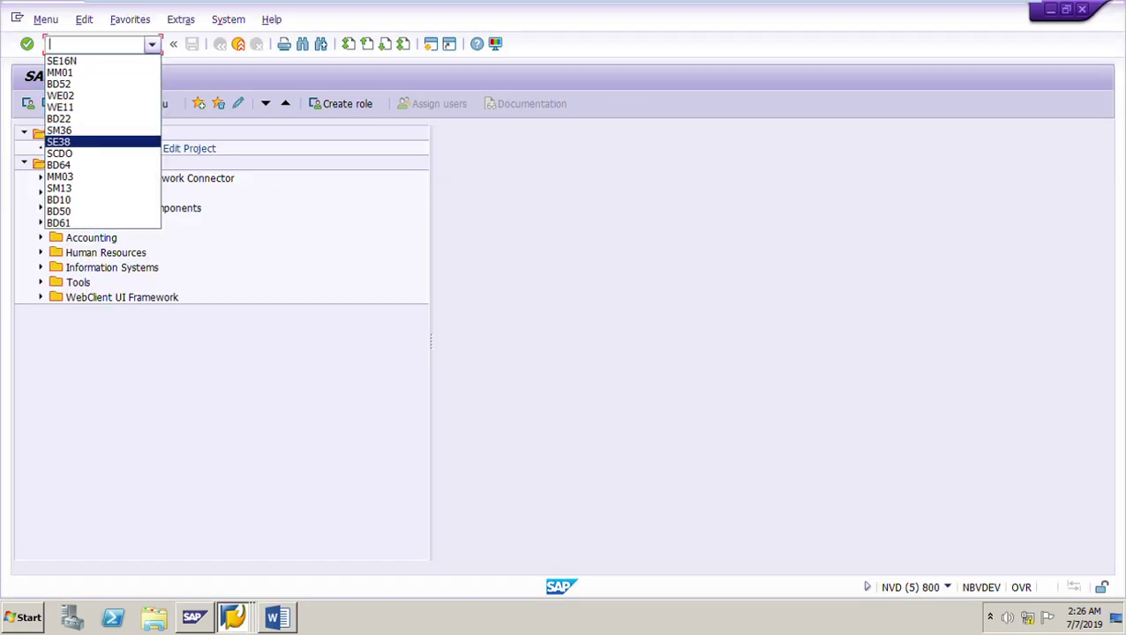
pyautogui.press('Return')
pyautogui.press('Return')
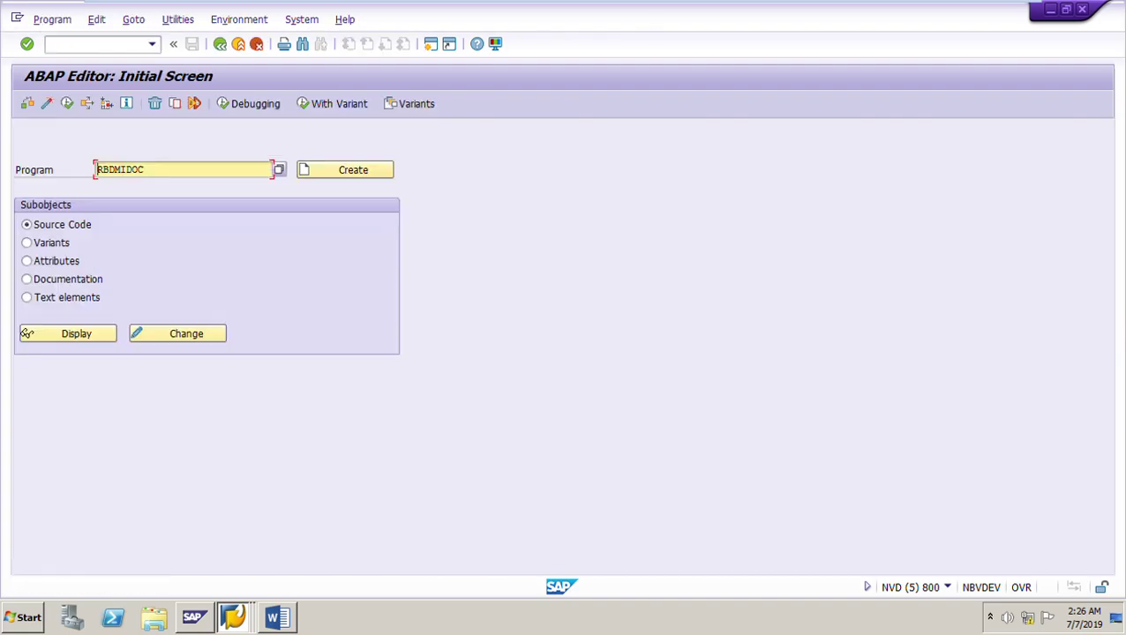
# Open the values of variant MATMAS_1_NEW of program RBDMIDOC for editing.
pyautogui.click(27, 243)
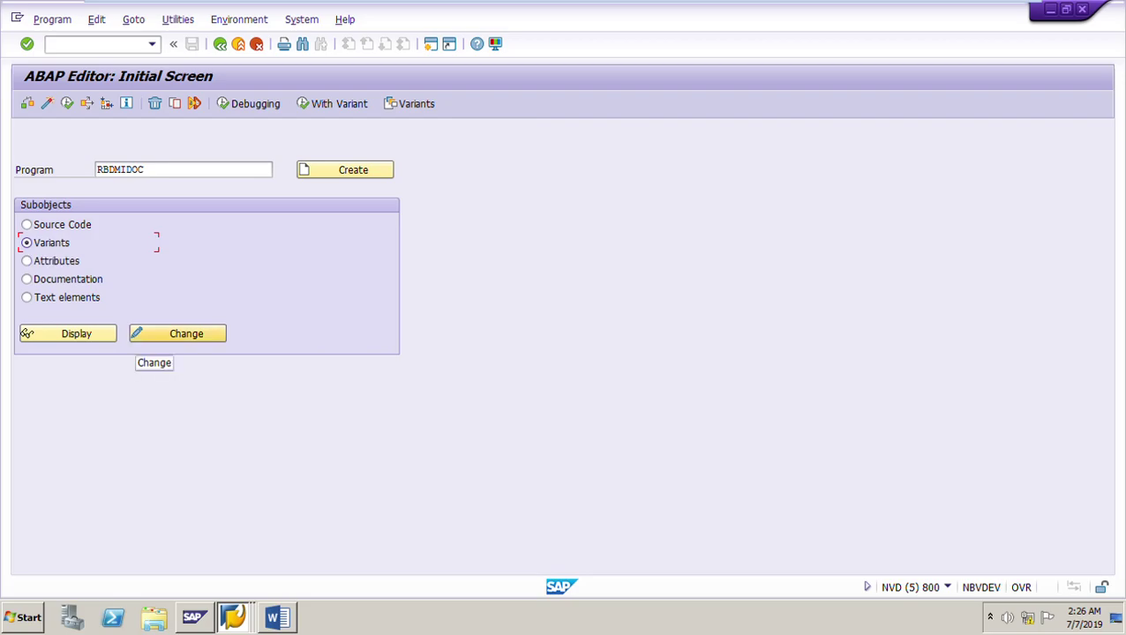
pyautogui.click(159, 335)
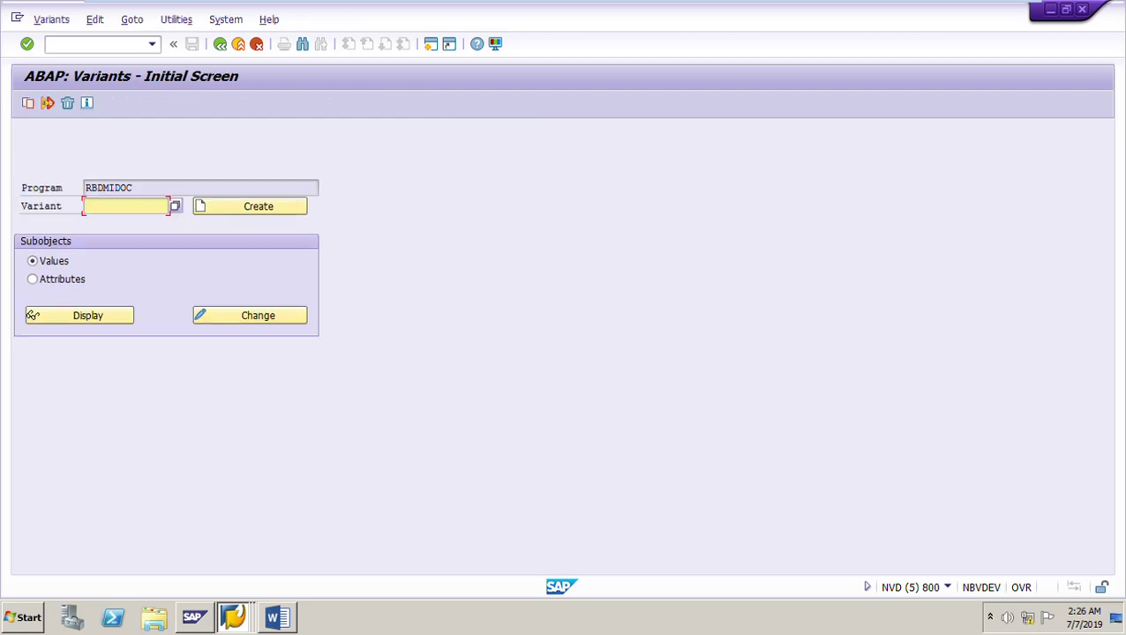
pyautogui.press('Down')
pyautogui.press('Return')
pyautogui.click(212, 315)
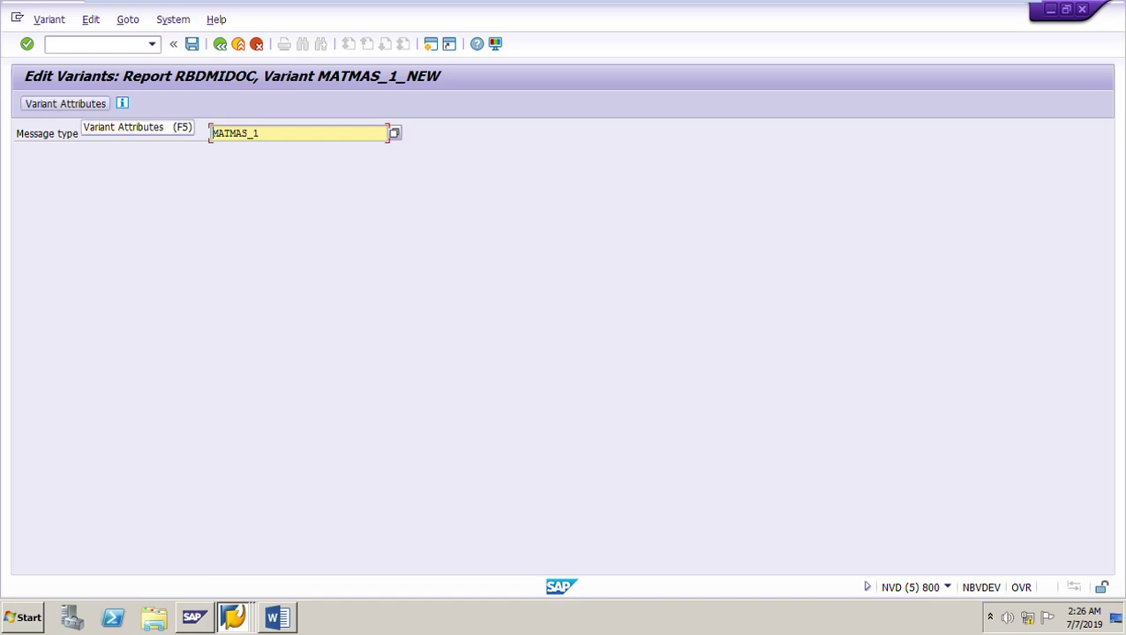
# Set the variant attributes to Only for Background Processing, save variant MATMAS_1_NEW, and return to SAP Easy Access.
pyautogui.click(66, 103)
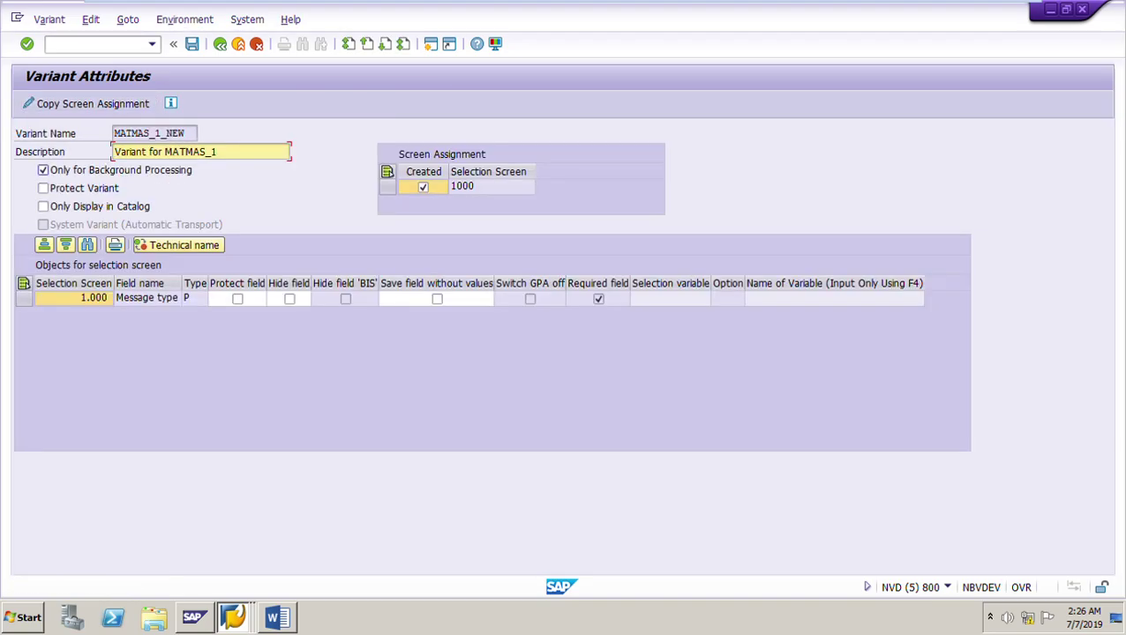
pyautogui.press('Tab')
pyautogui.press('space')
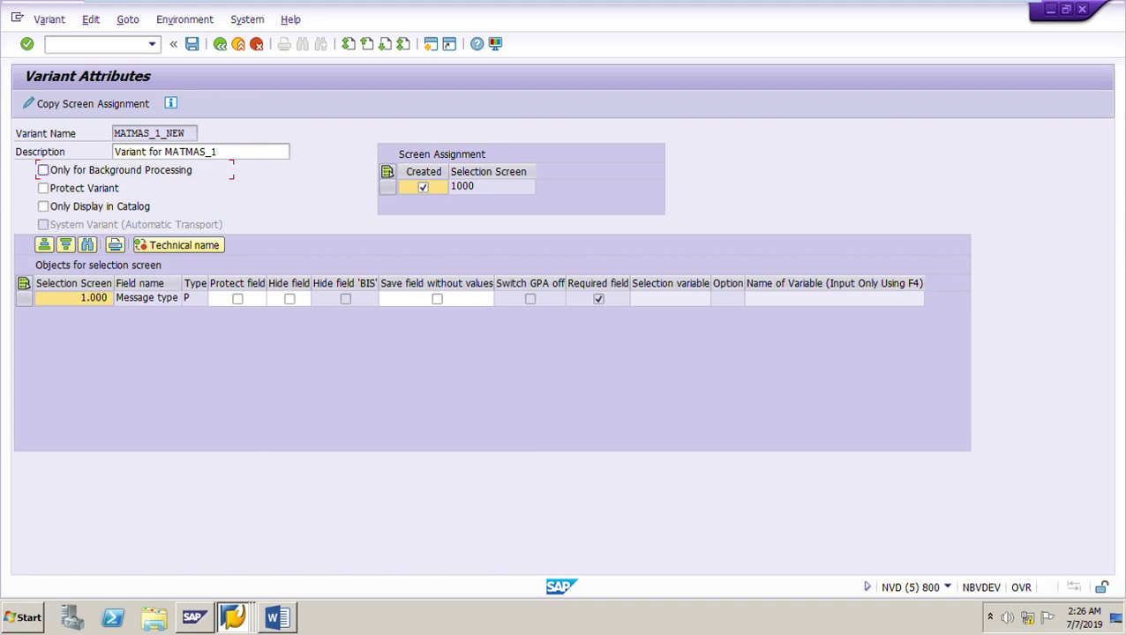
pyautogui.press('space')
pyautogui.click(191, 44)
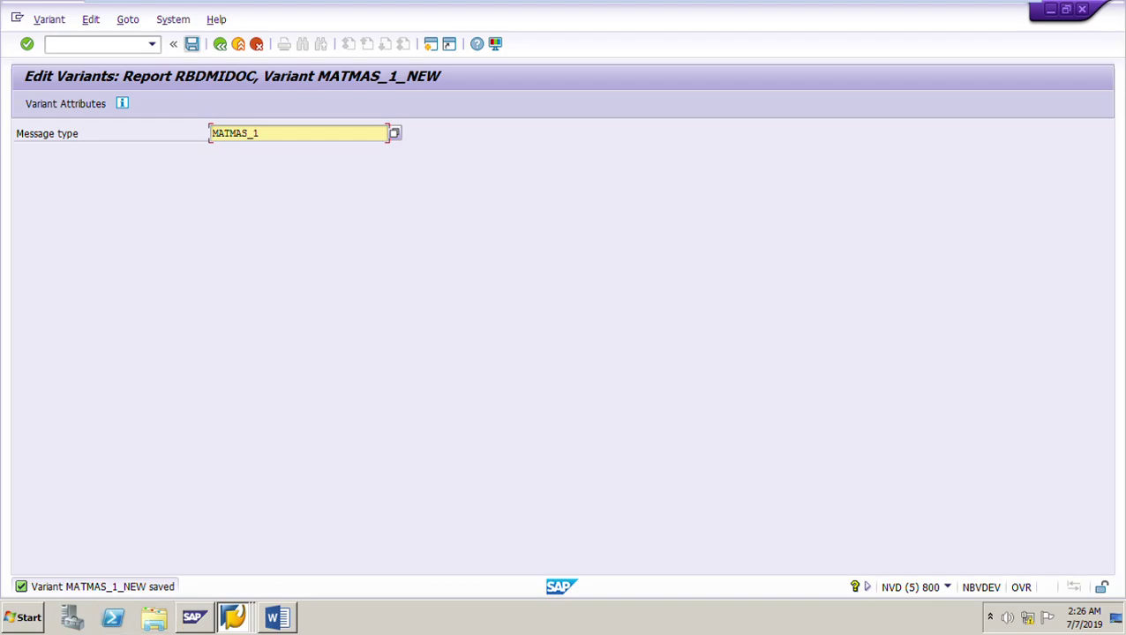
pyautogui.click(220, 43)
pyautogui.click(219, 43)
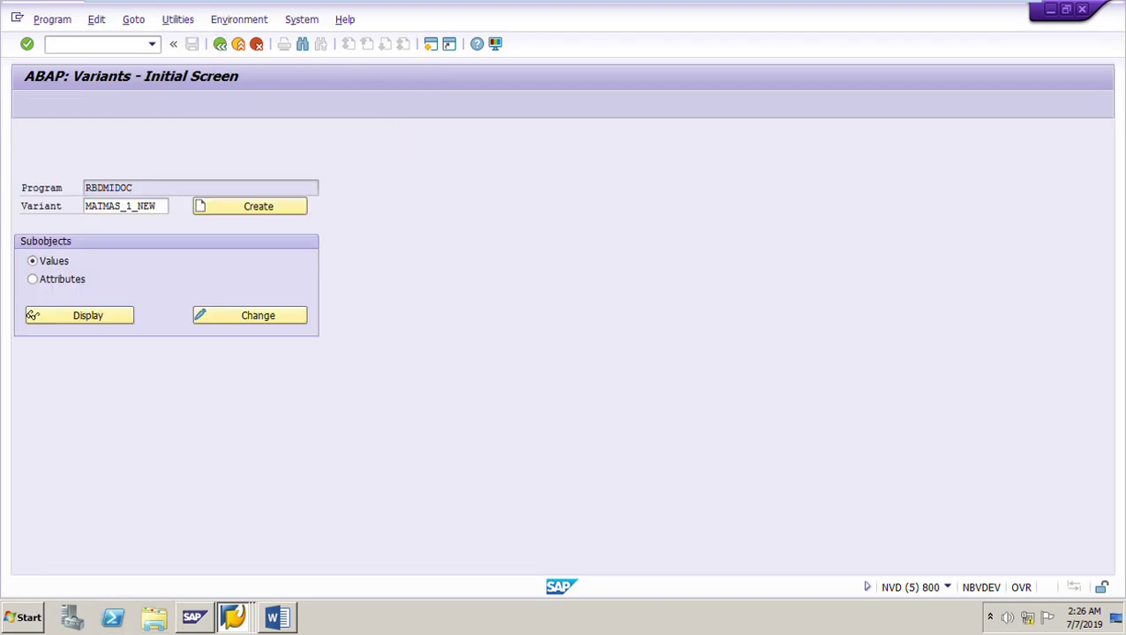
pyautogui.click(220, 43)
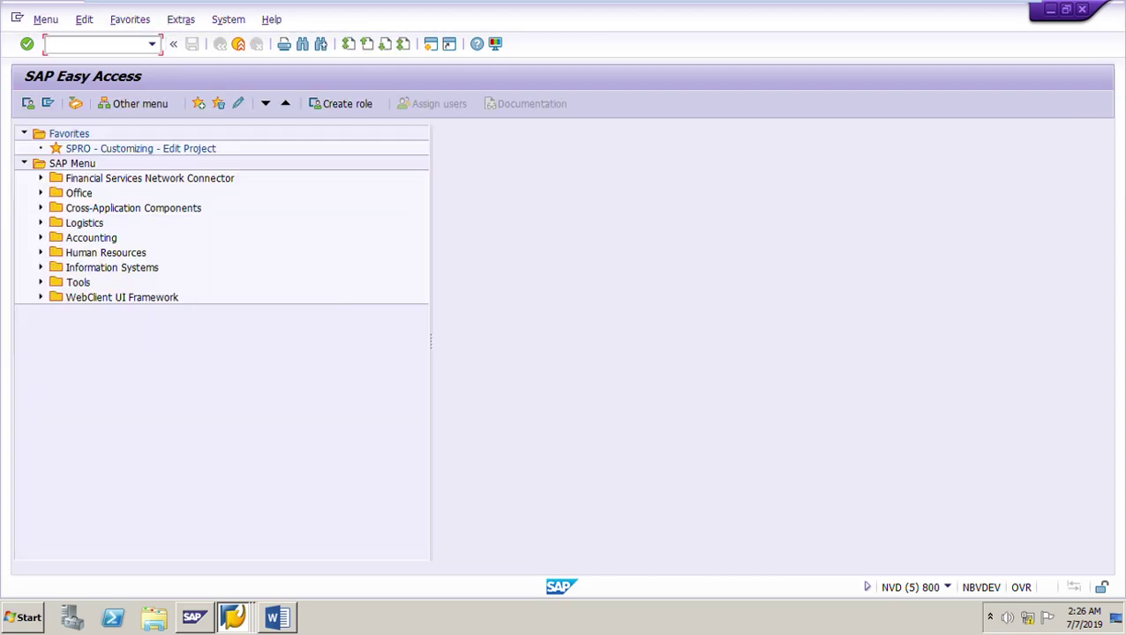
# Start transaction SM36 and name the background job MATMAS_1_NEW.
pyautogui.click(152, 44)
pyautogui.press('Down')
pyautogui.press('Down')
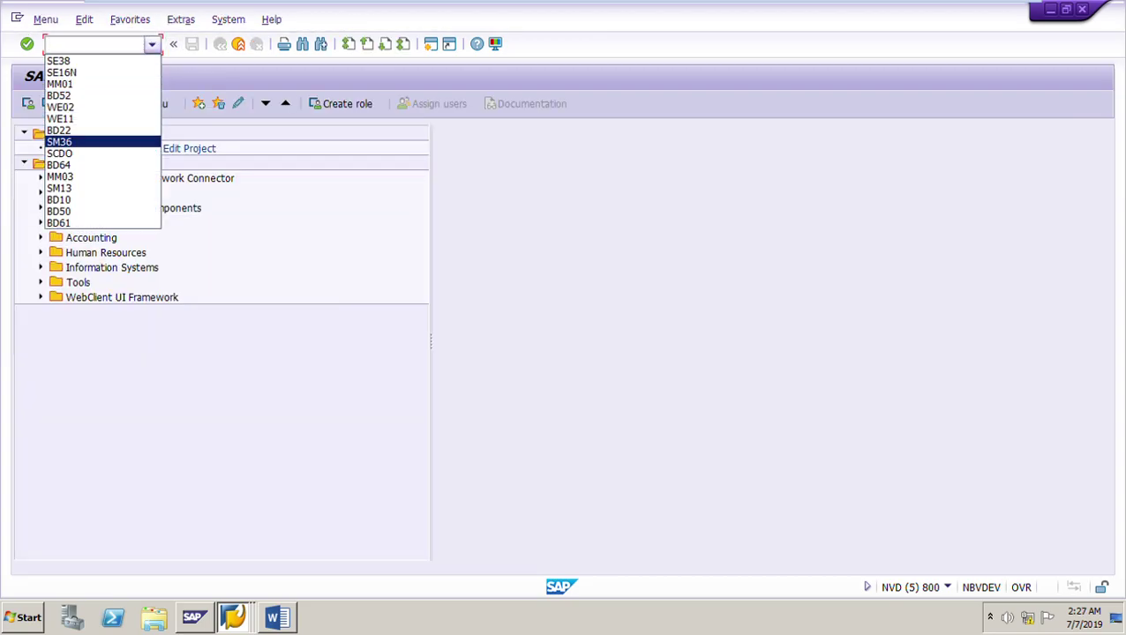
pyautogui.press('Return')
pyautogui.press('Return')
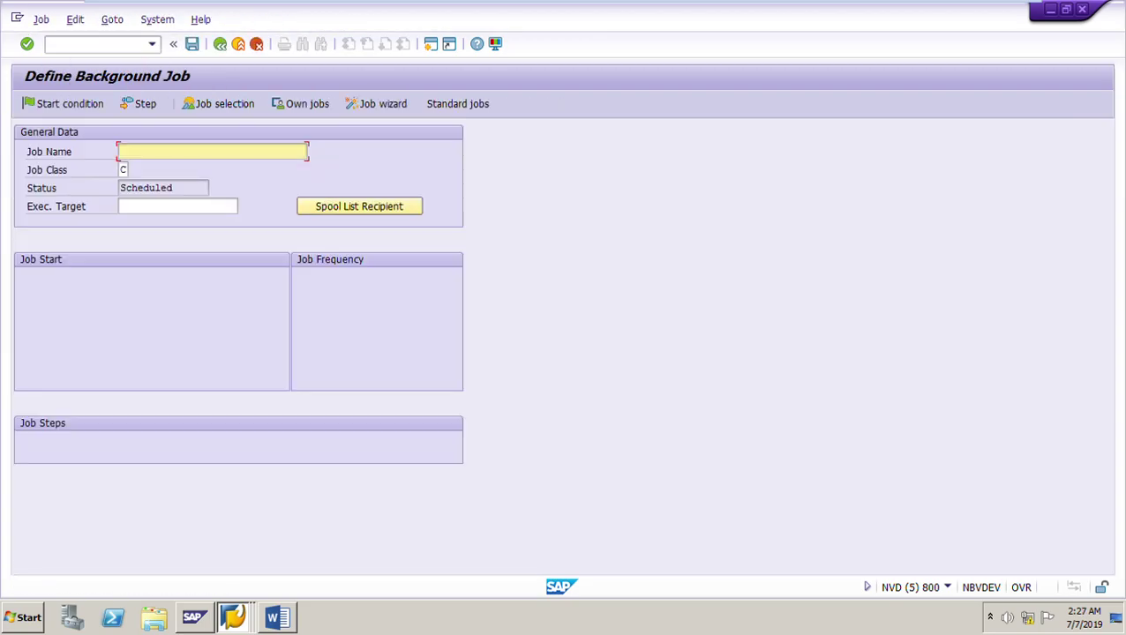
pyautogui.press('BackSpace')
pyautogui.press('Down')
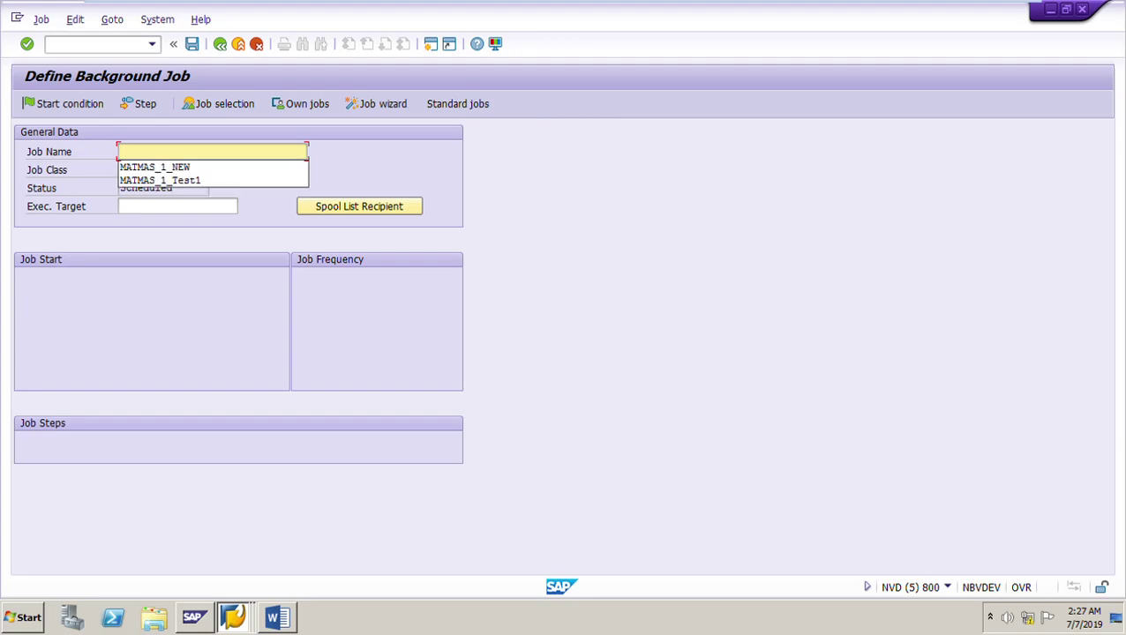
pyautogui.press('Return')
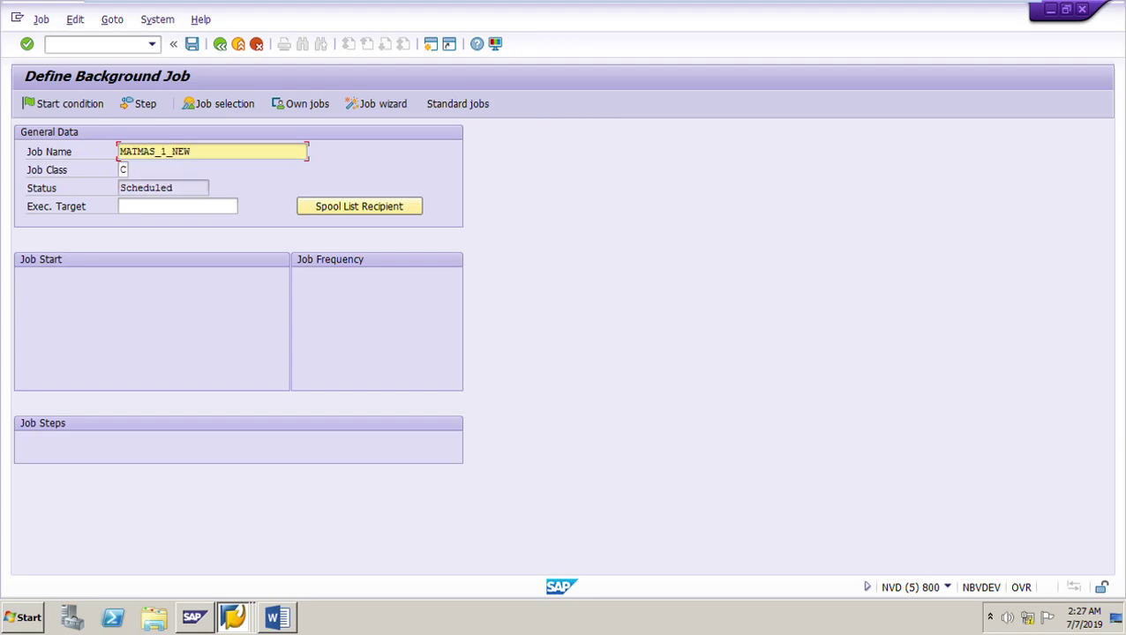
# Add a job step that runs ABAP program RBDMIDOC with variant MATMAS_1_NEW, and return to the job definition.
pyautogui.click(141, 103)
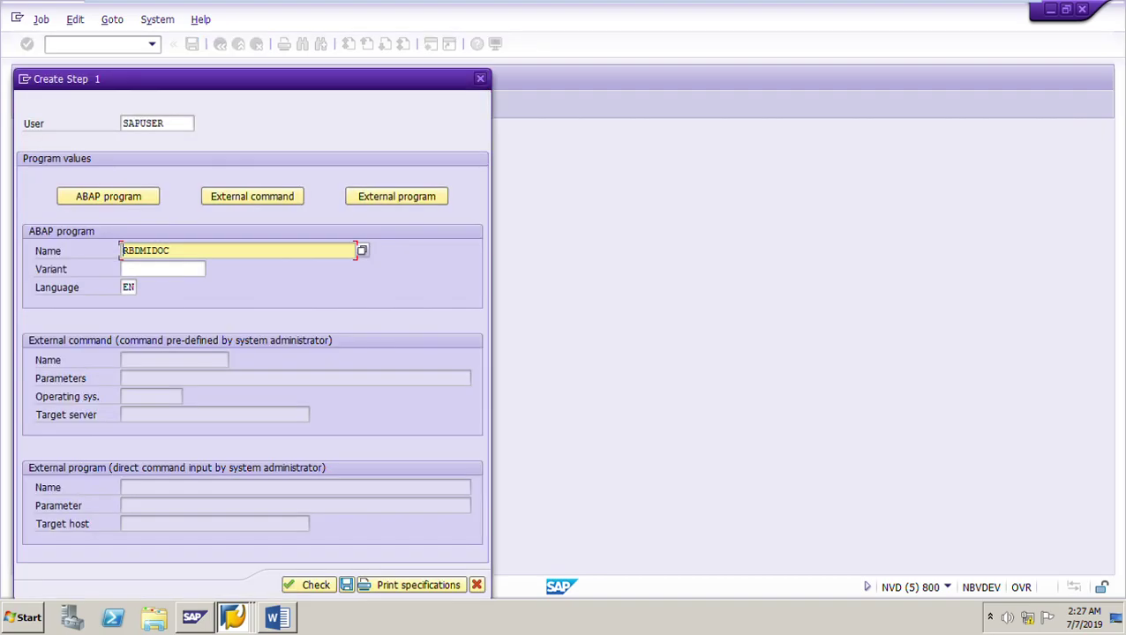
pyautogui.click(164, 269)
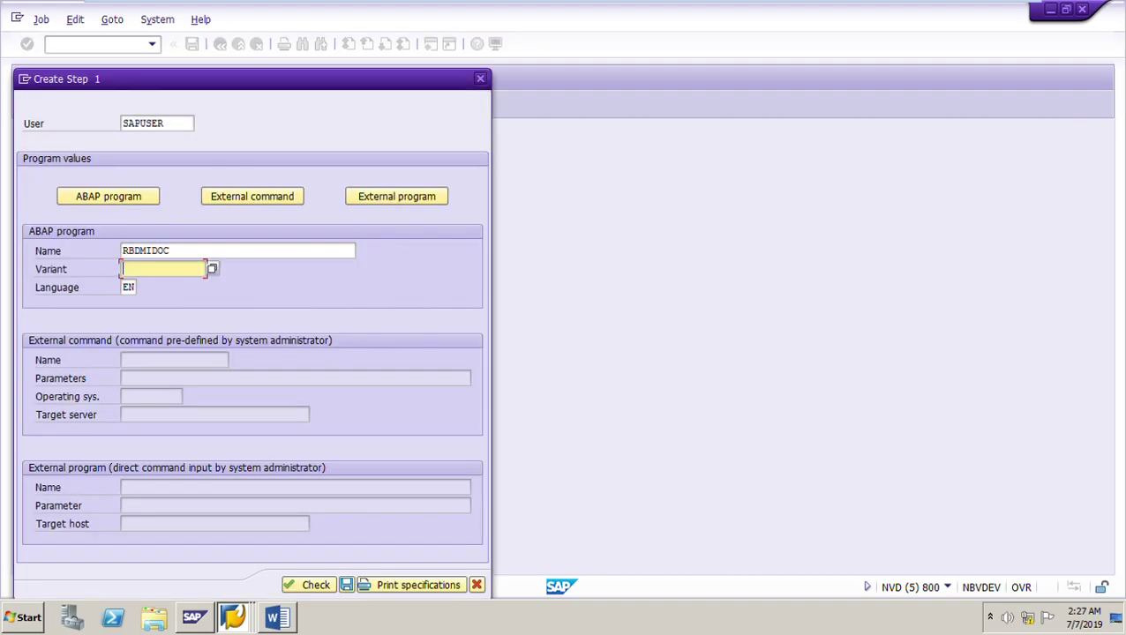
pyautogui.press('Down')
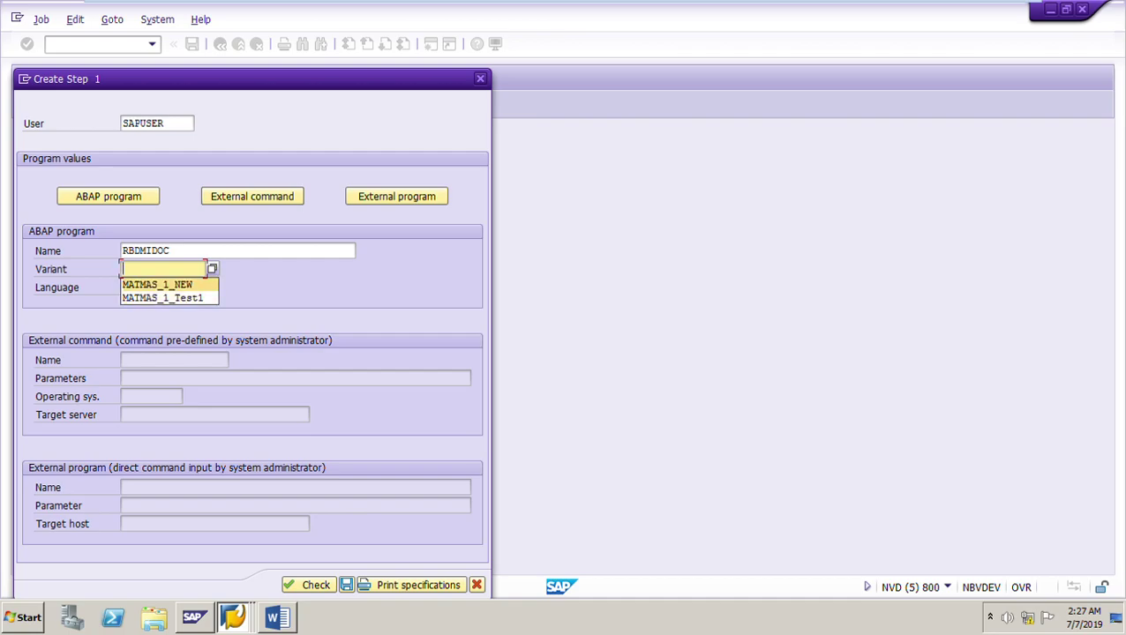
pyautogui.press('Return')
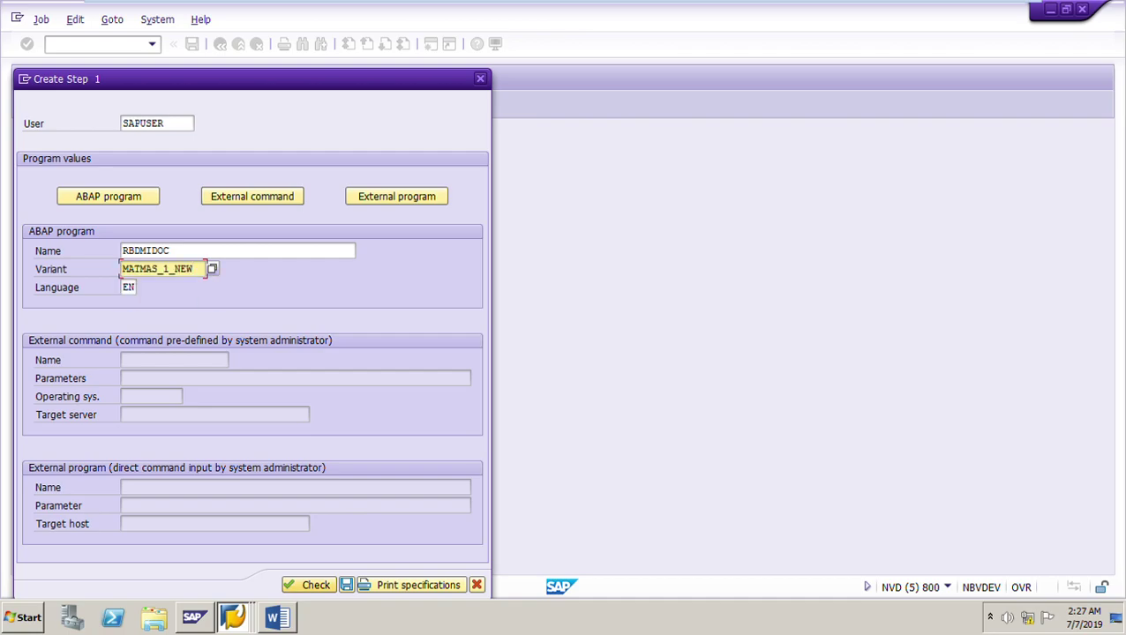
pyautogui.press('Return')
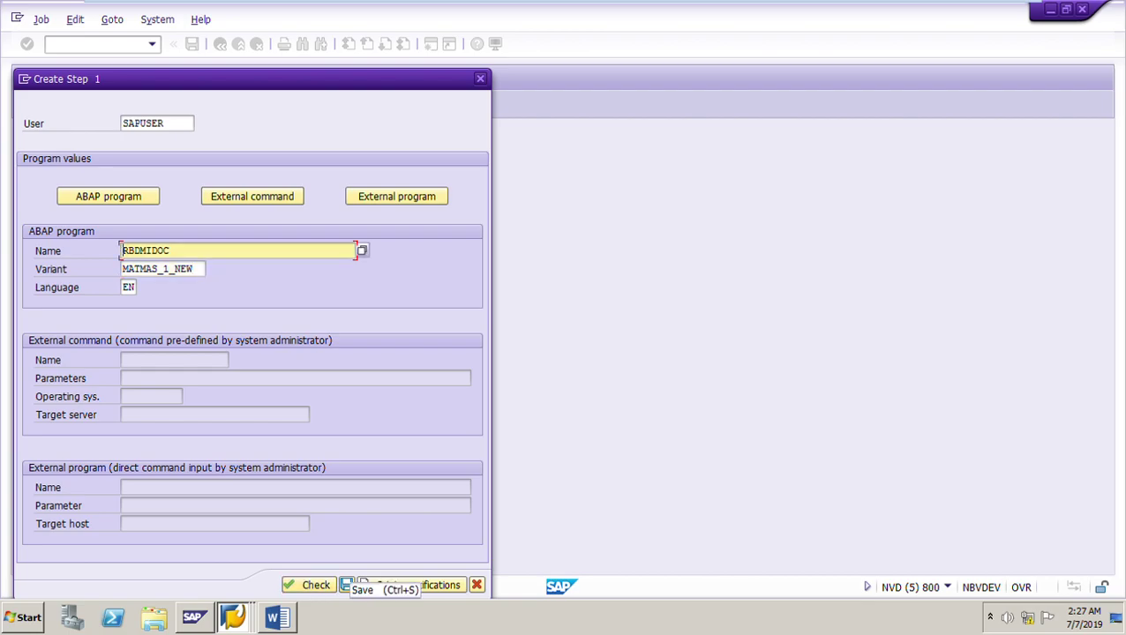
pyautogui.click(347, 586)
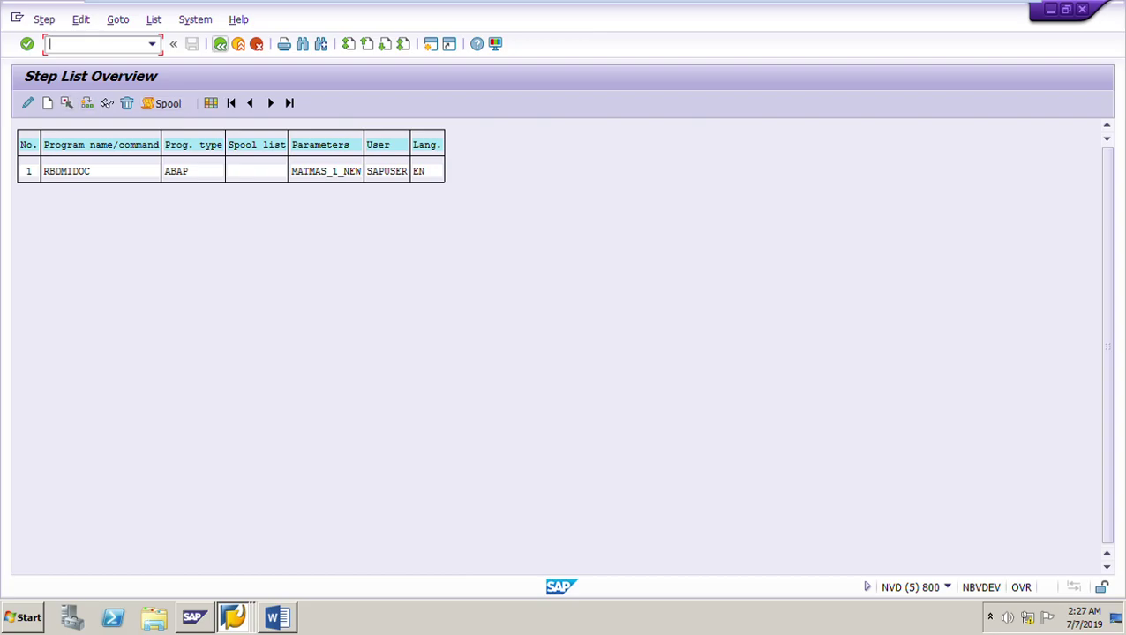
pyautogui.click(220, 44)
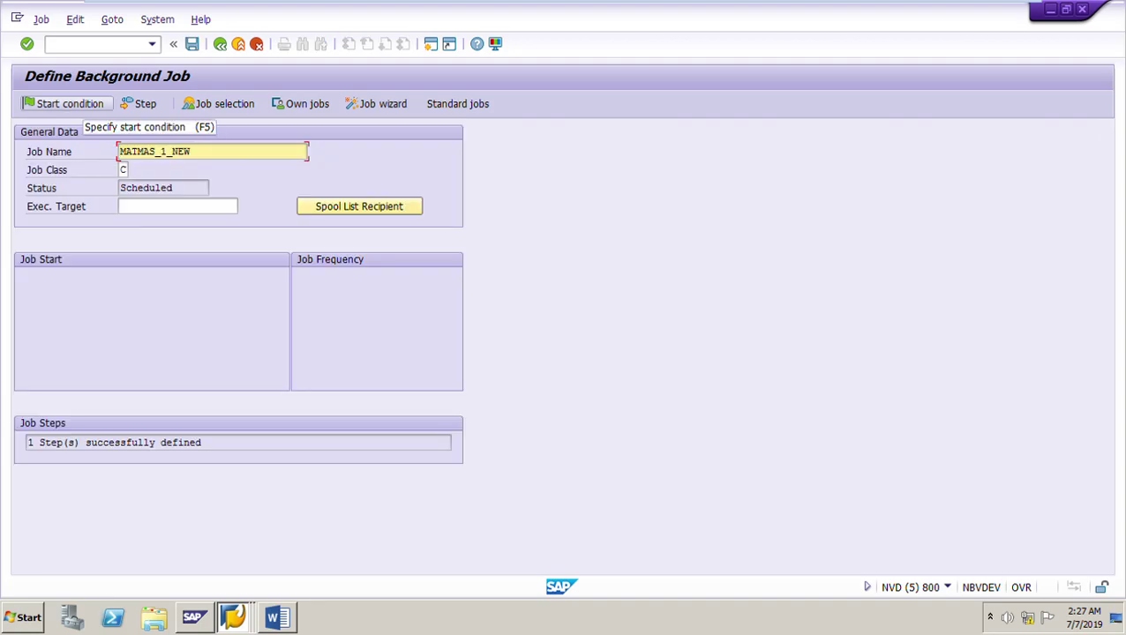
# Set the job's start condition to immediate start and save the background job.
pyautogui.click(69, 103)
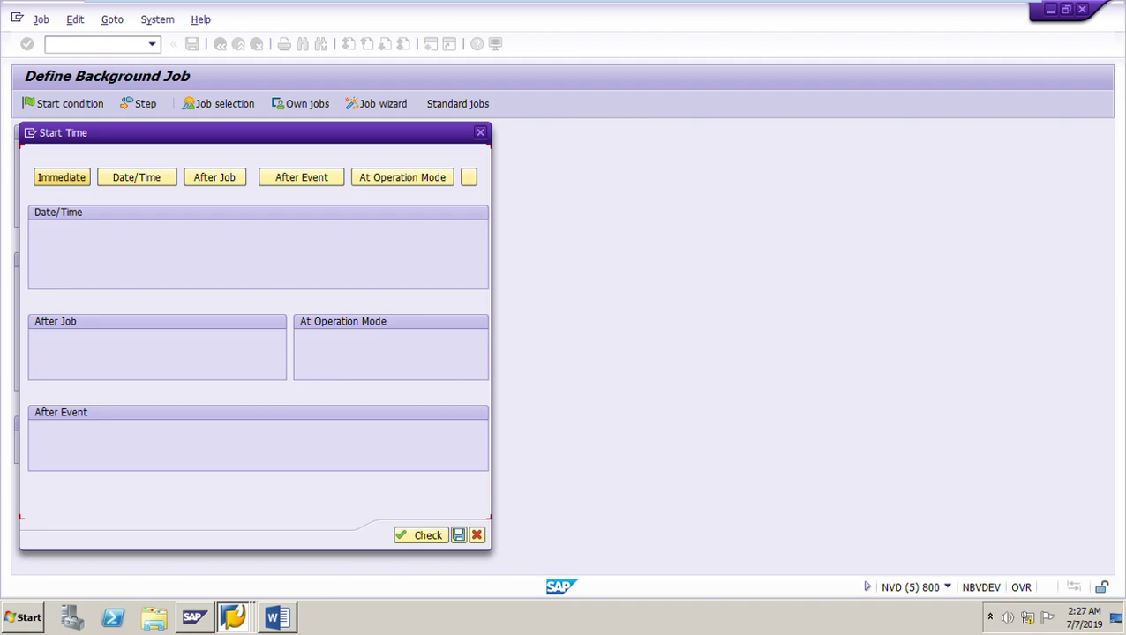
pyautogui.click(61, 177)
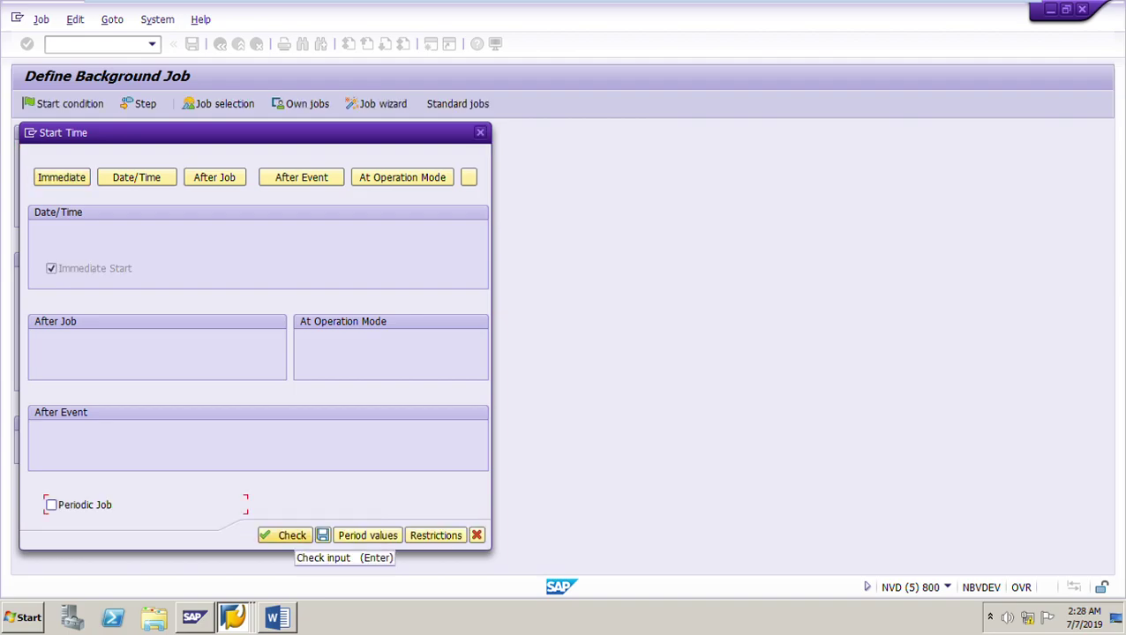
pyautogui.press('Return')
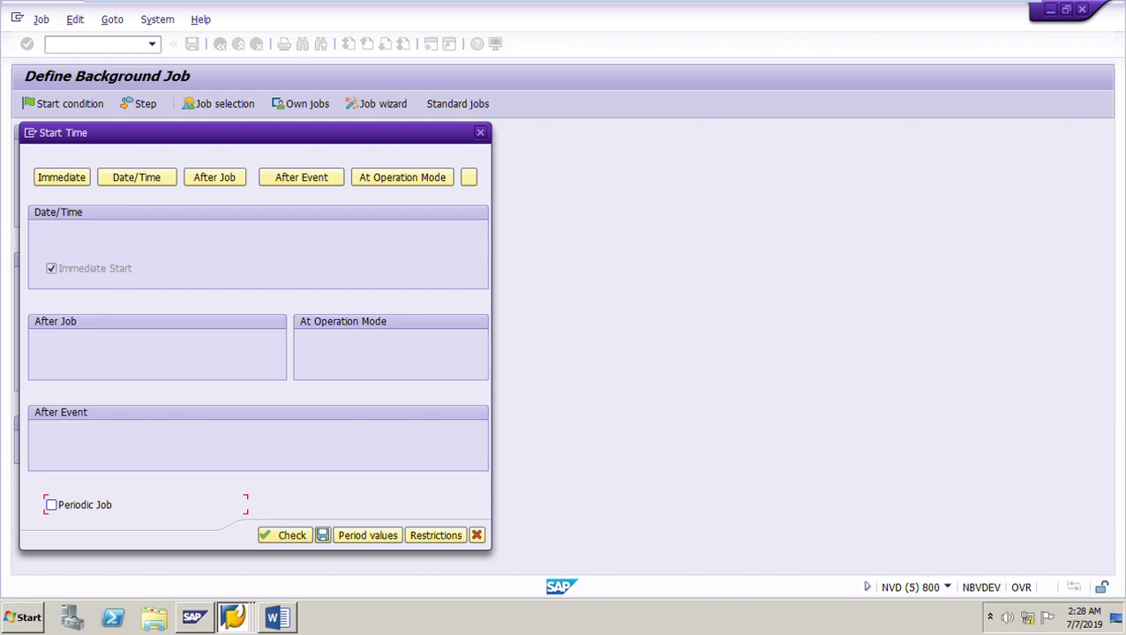
pyautogui.click(323, 536)
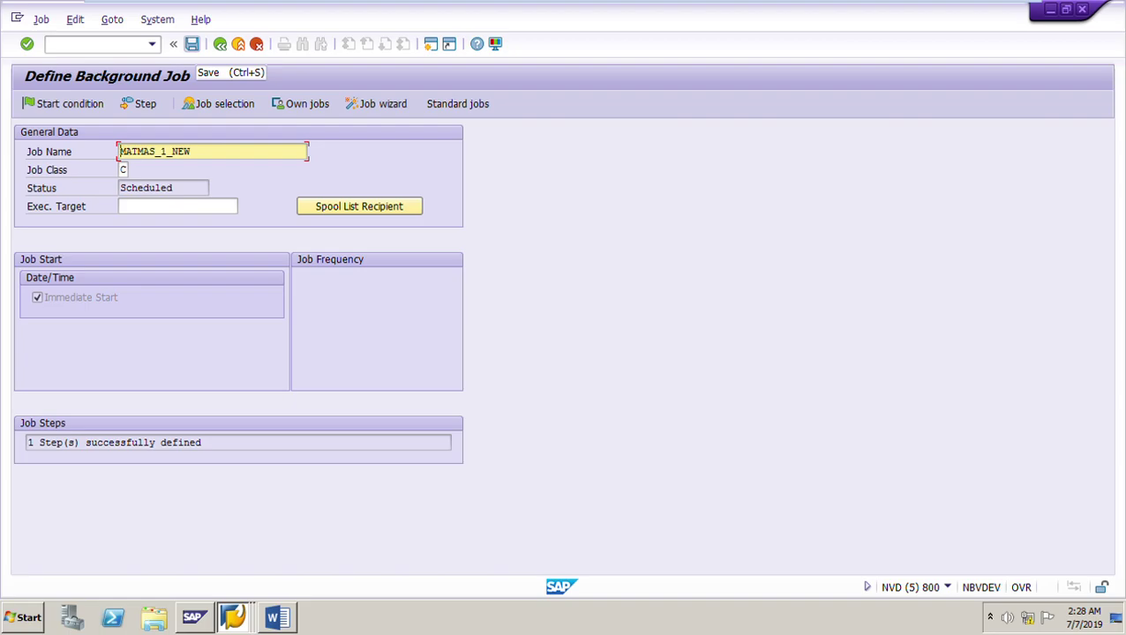
pyautogui.click(191, 43)
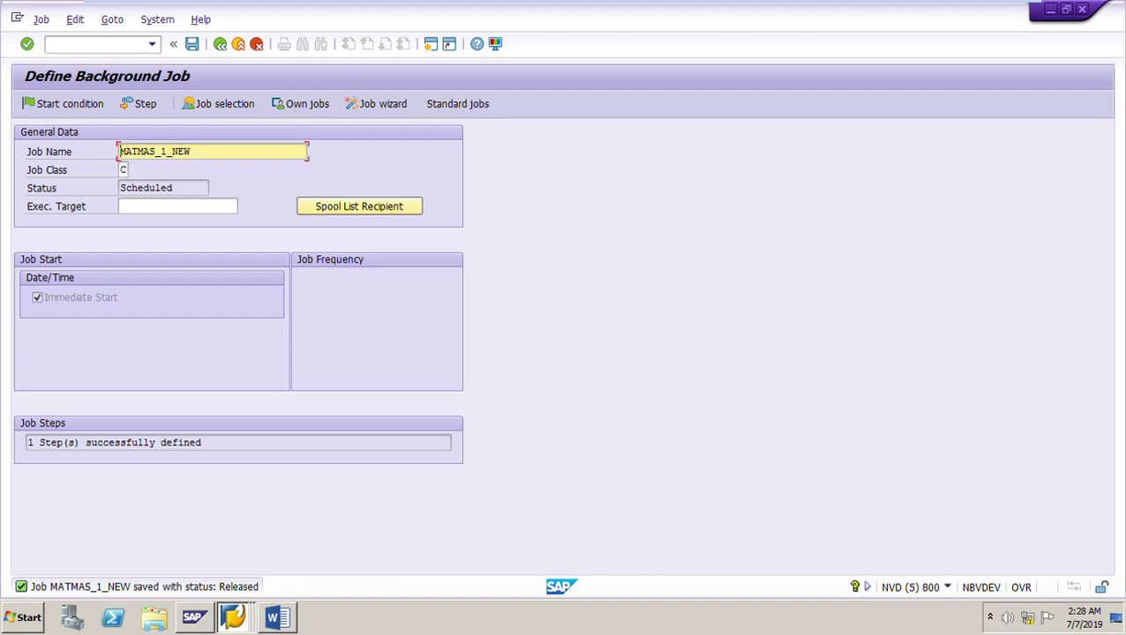
# Switch to the BDCP2 entries session, refresh the list, and check the processing indicator and object value of the MATMAS_1 change pointers.
pyautogui.moveTo(233, 618)
pyautogui.click(176, 534)
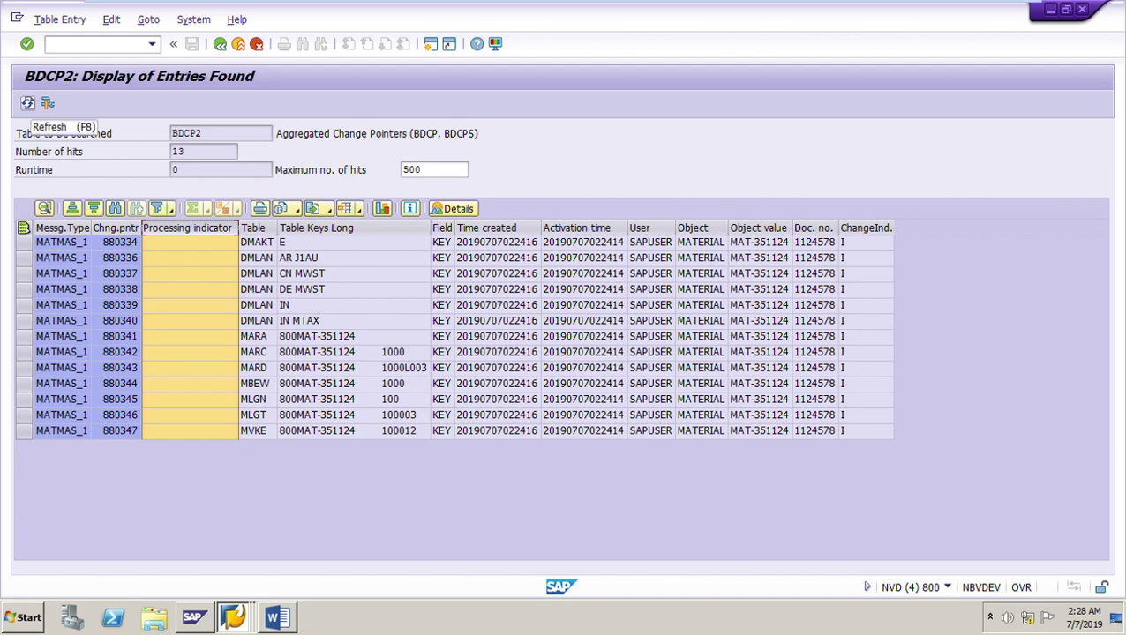
pyautogui.click(27, 102)
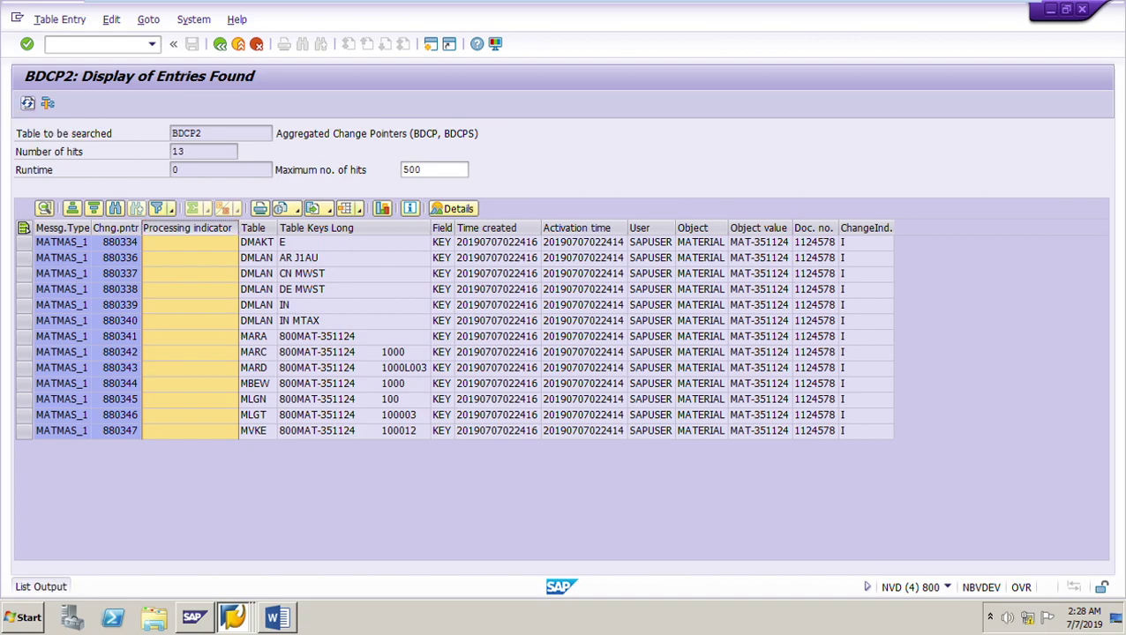
pyautogui.moveTo(162, 228); pyautogui.dragTo(264, 228)
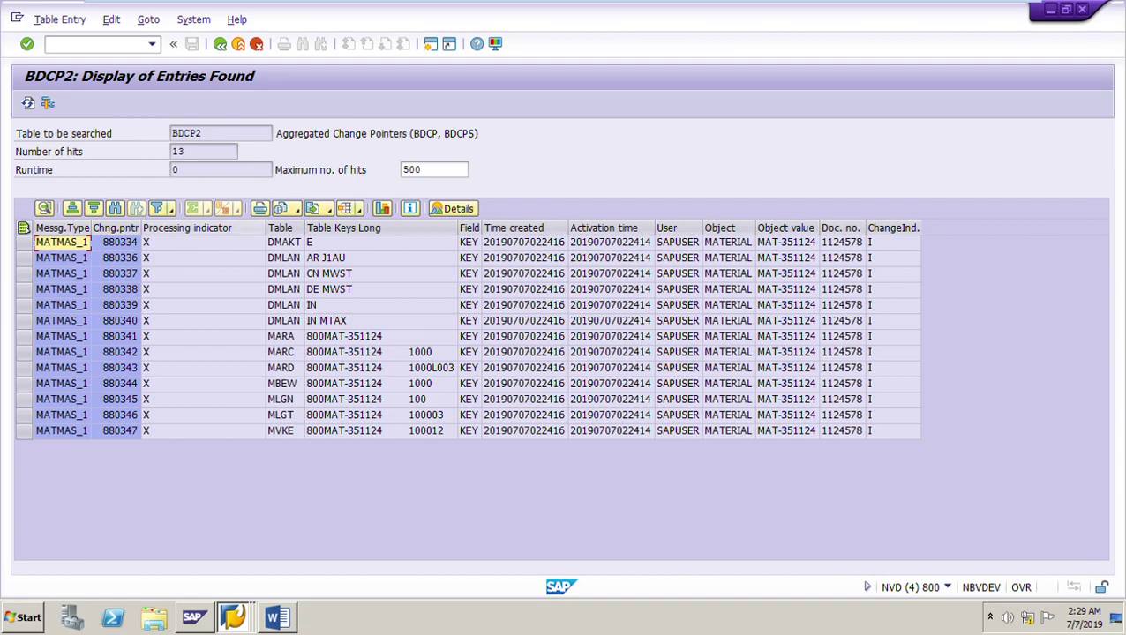
pyautogui.click(203, 228)
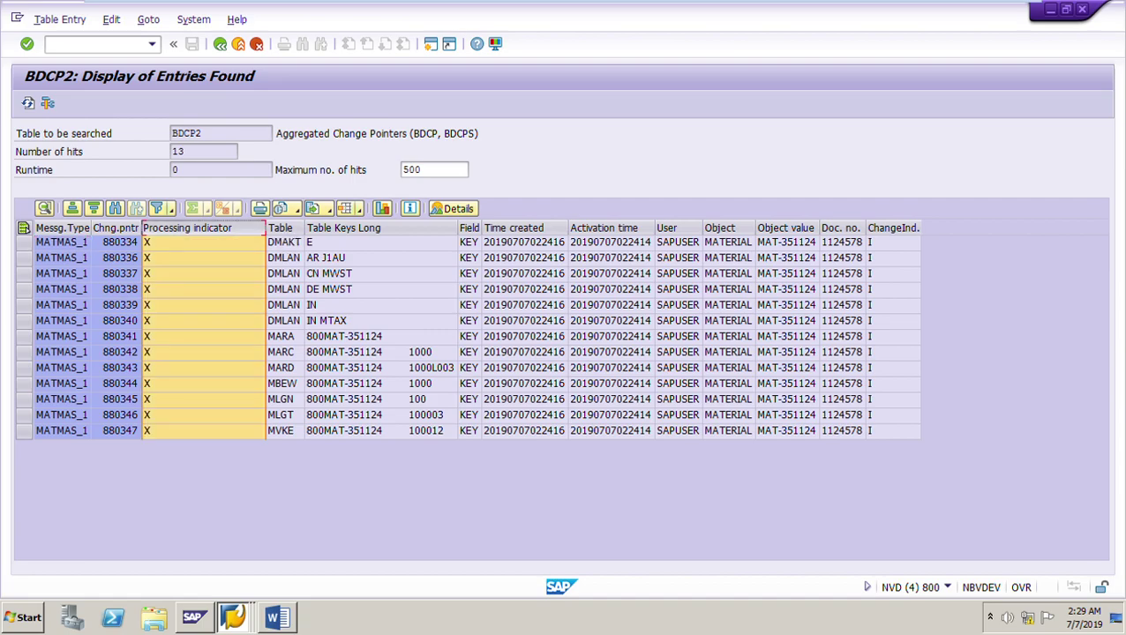
pyautogui.click(786, 228)
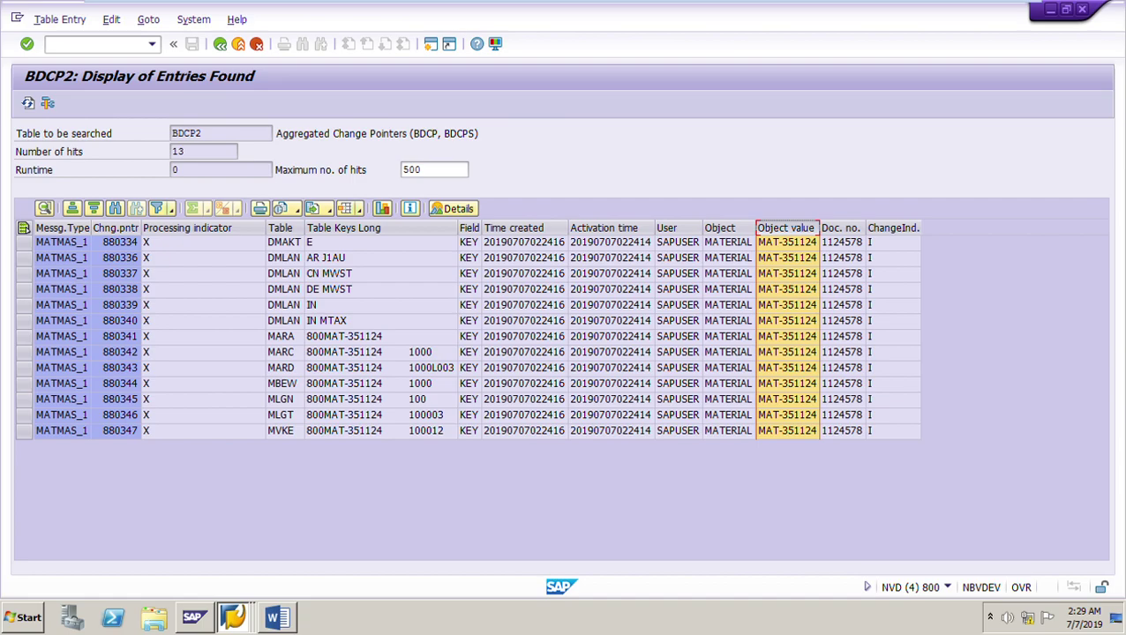
pyautogui.click(216, 228)
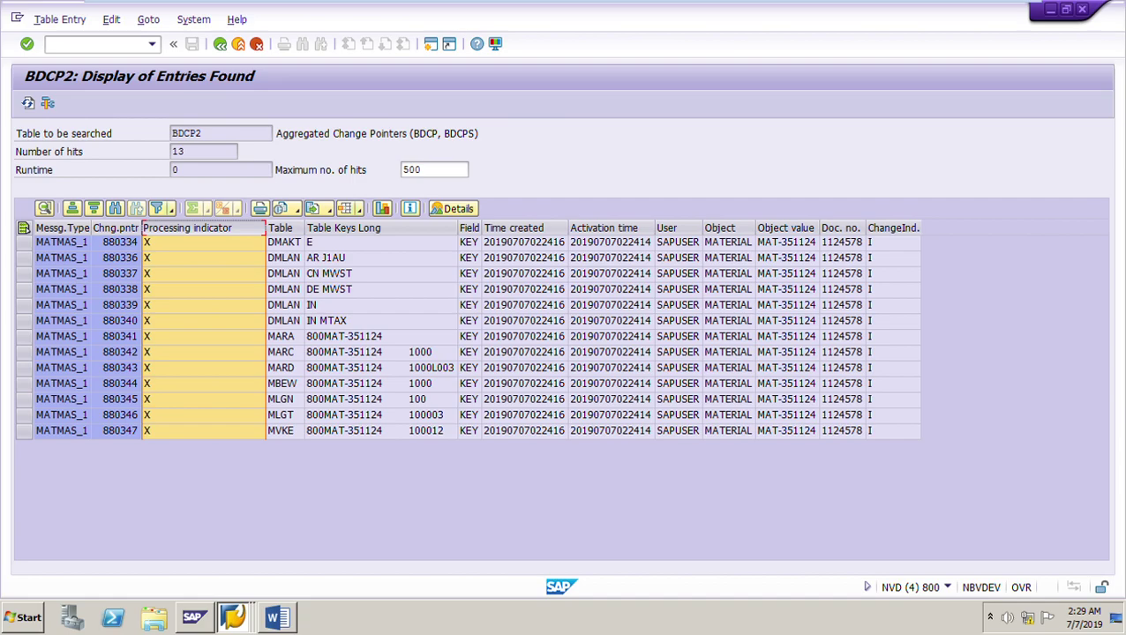
# Switch to the SAP Easy Access session and start transaction WE02.
pyautogui.click(233, 617)
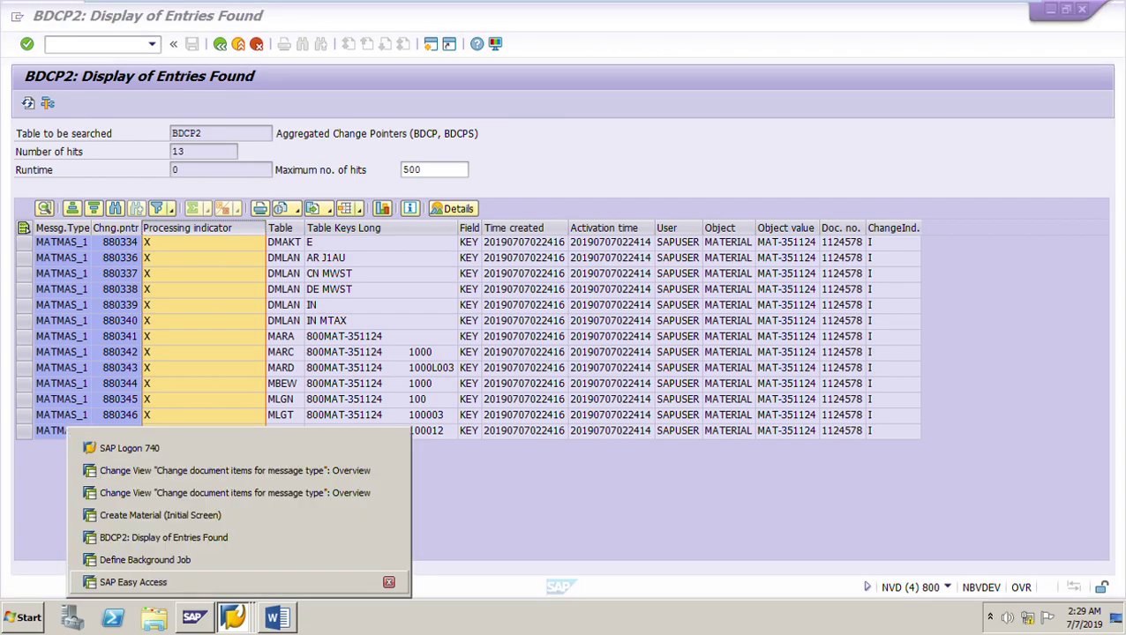
pyautogui.click(133, 583)
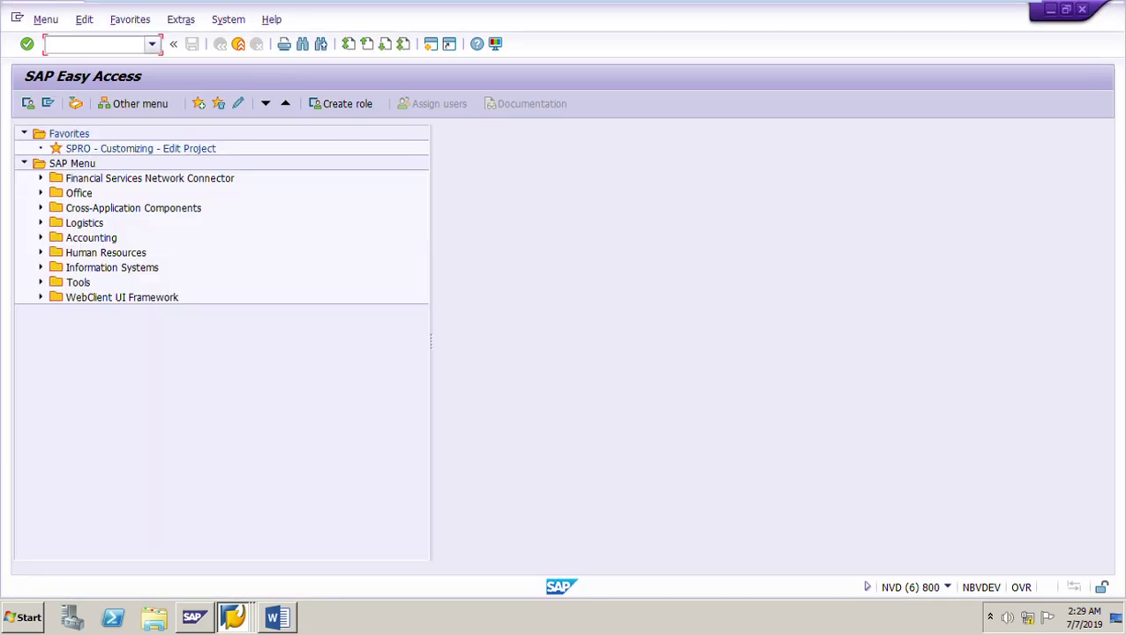
pyautogui.click(151, 45)
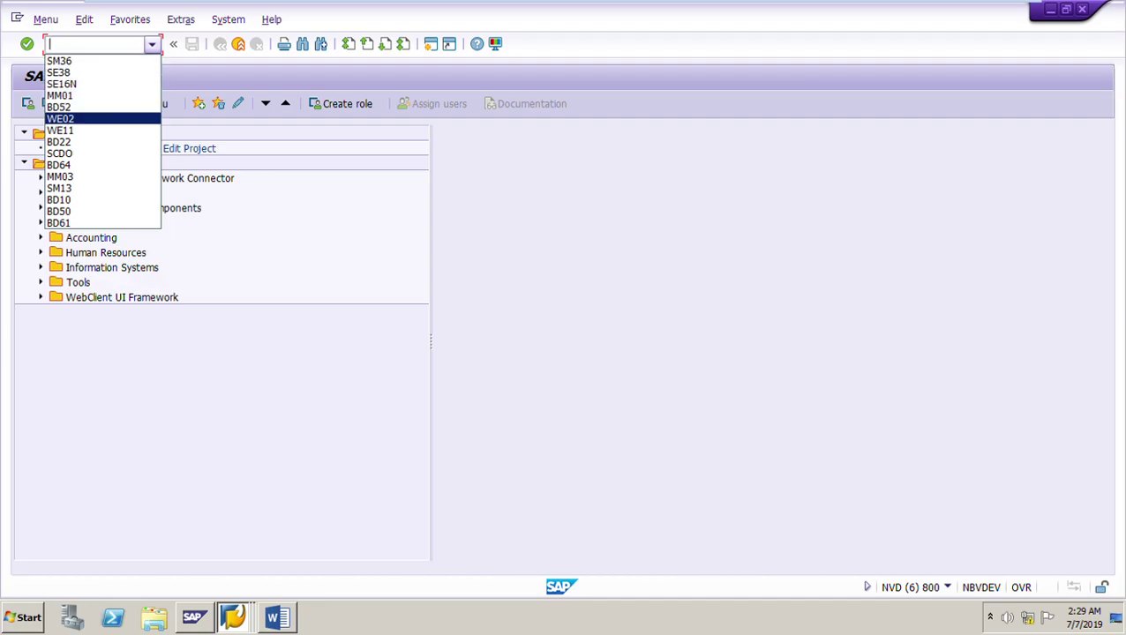
pyautogui.press('Return')
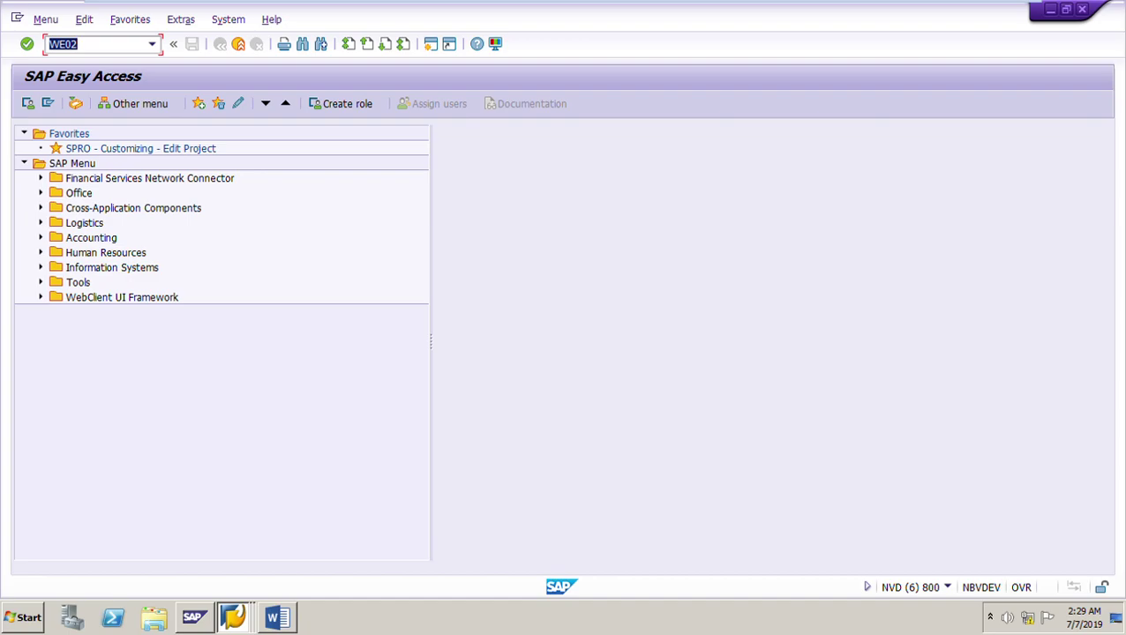
pyautogui.press('Return')
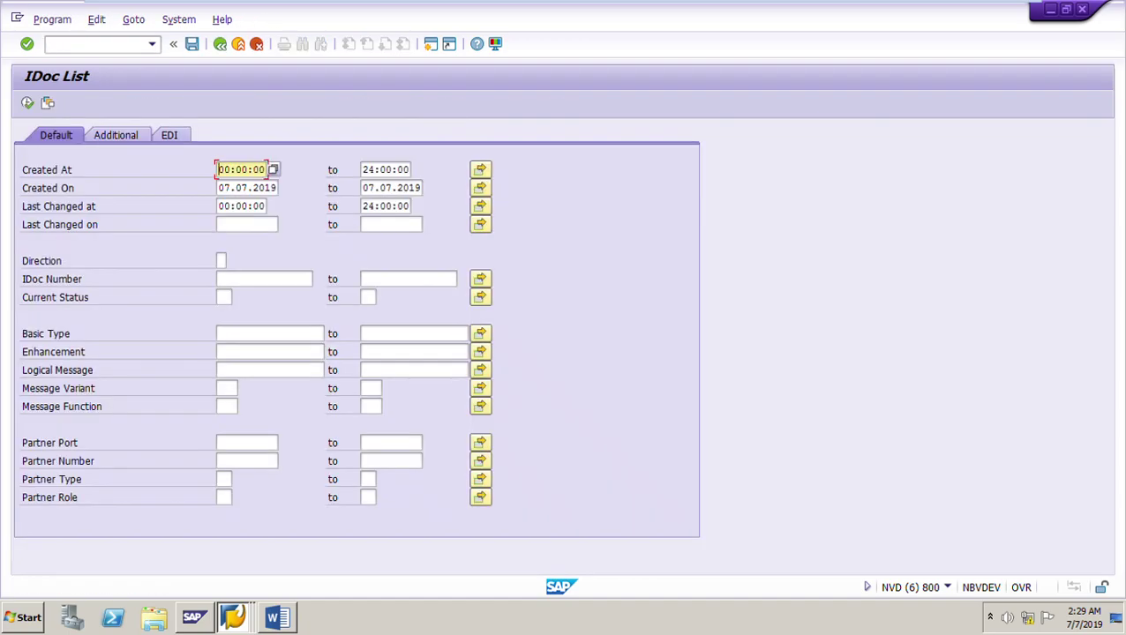
# Restrict the IDoc selection to logical message MATMAS_1 and run the IDoc list.
pyautogui.click(269, 369)
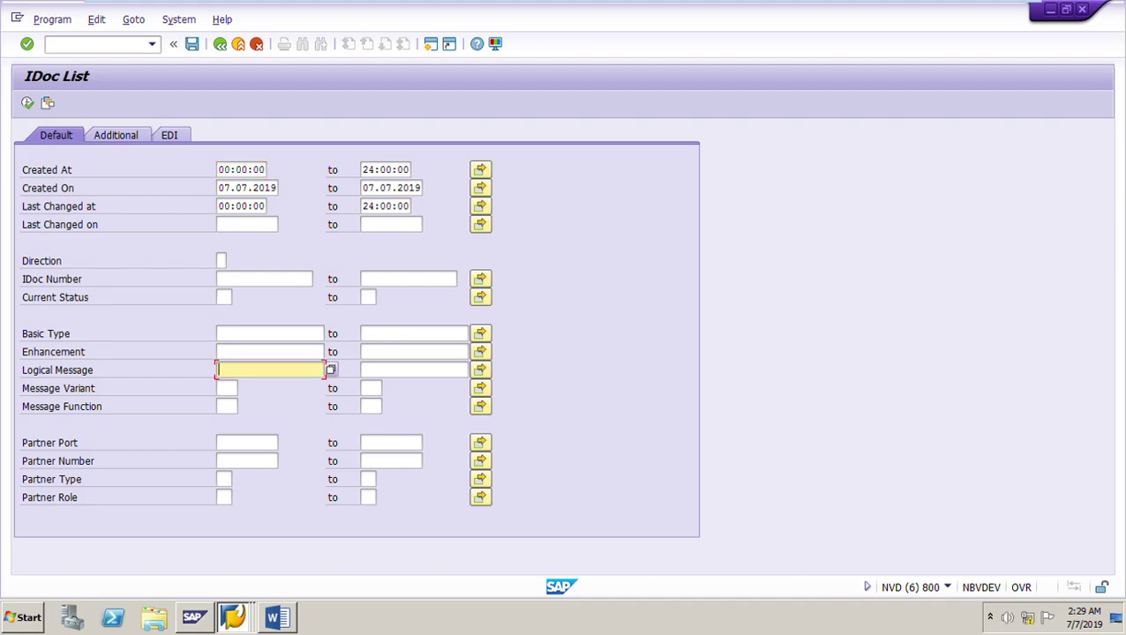
pyautogui.press('Down')
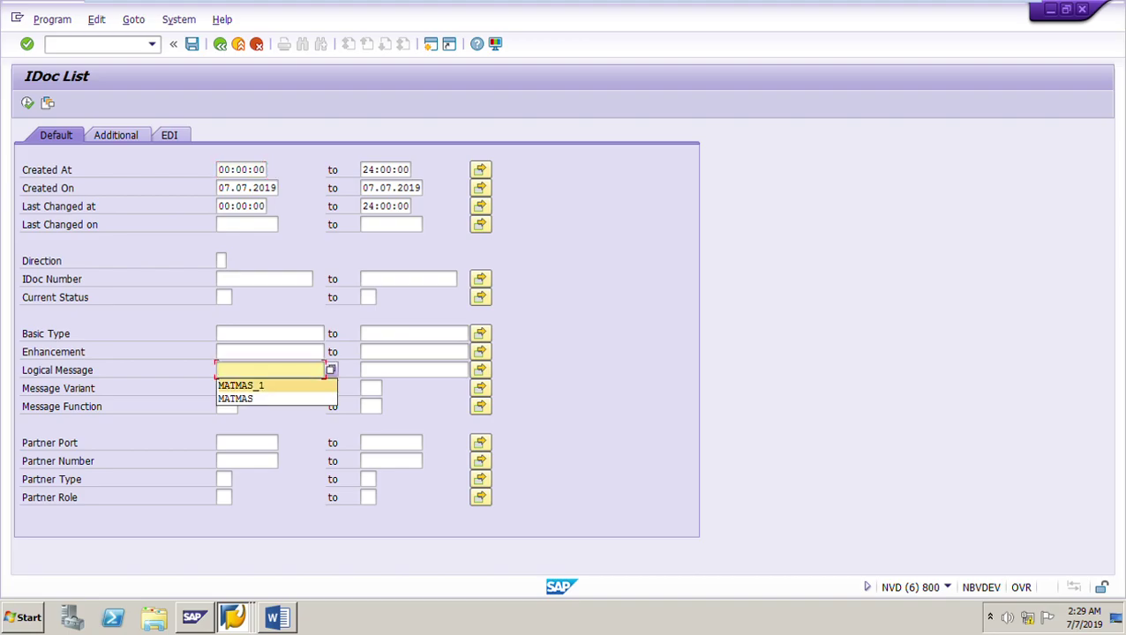
pyautogui.press('Return')
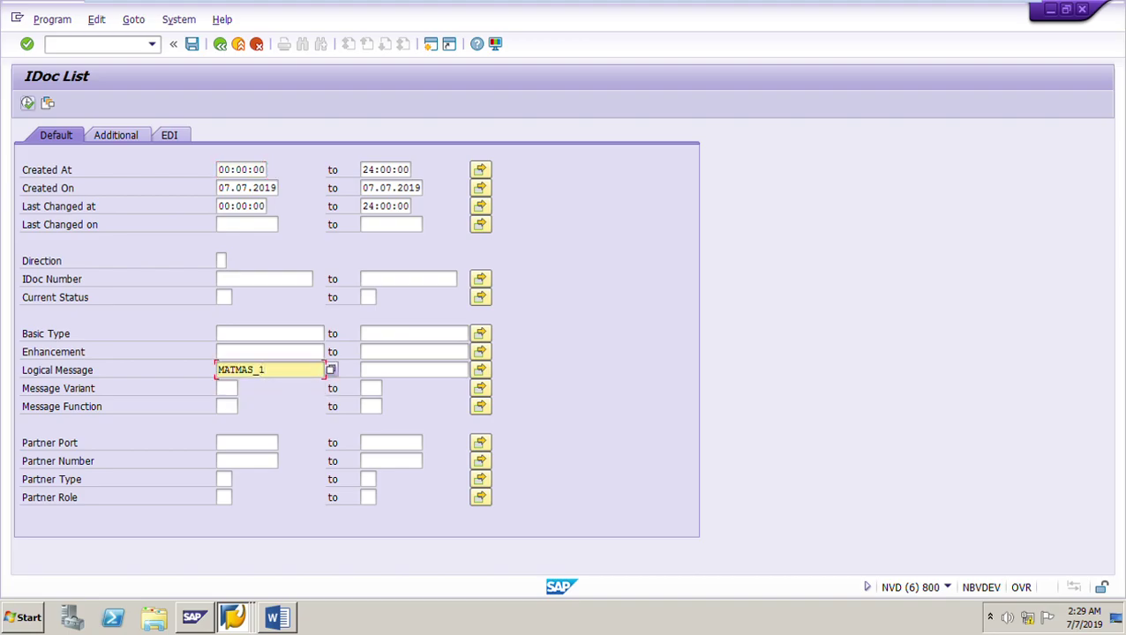
pyautogui.click(27, 103)
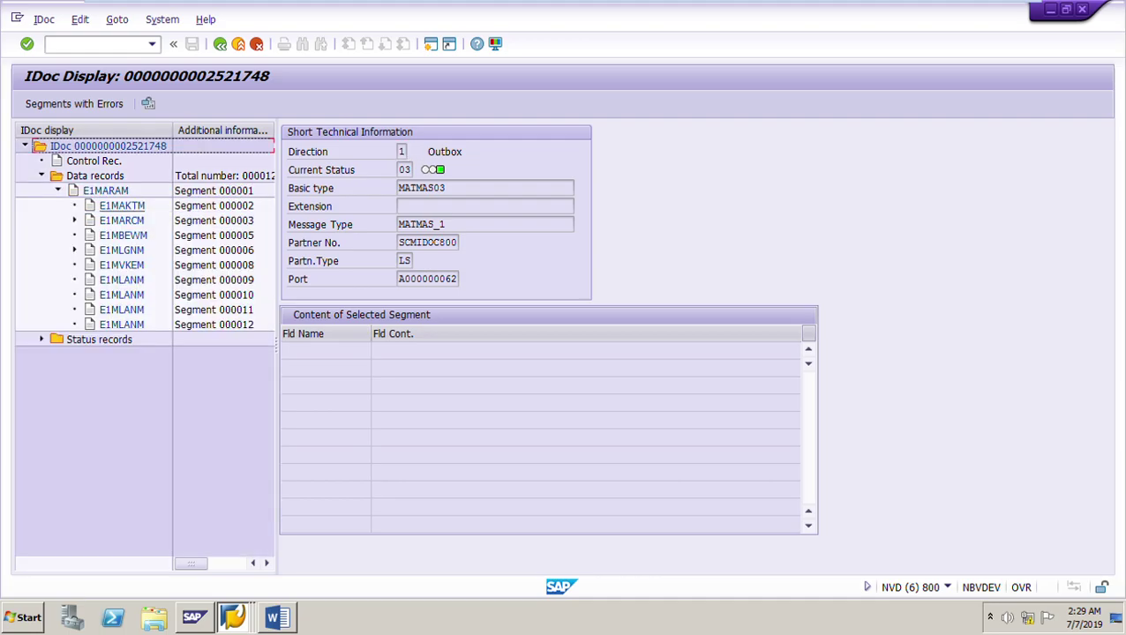
# Examine the contents of the IDoc's data segments E1MARAM, E1MARCM, E1MLGNM, E1MLANM and E1MAKTM.
pyautogui.click(105, 191)
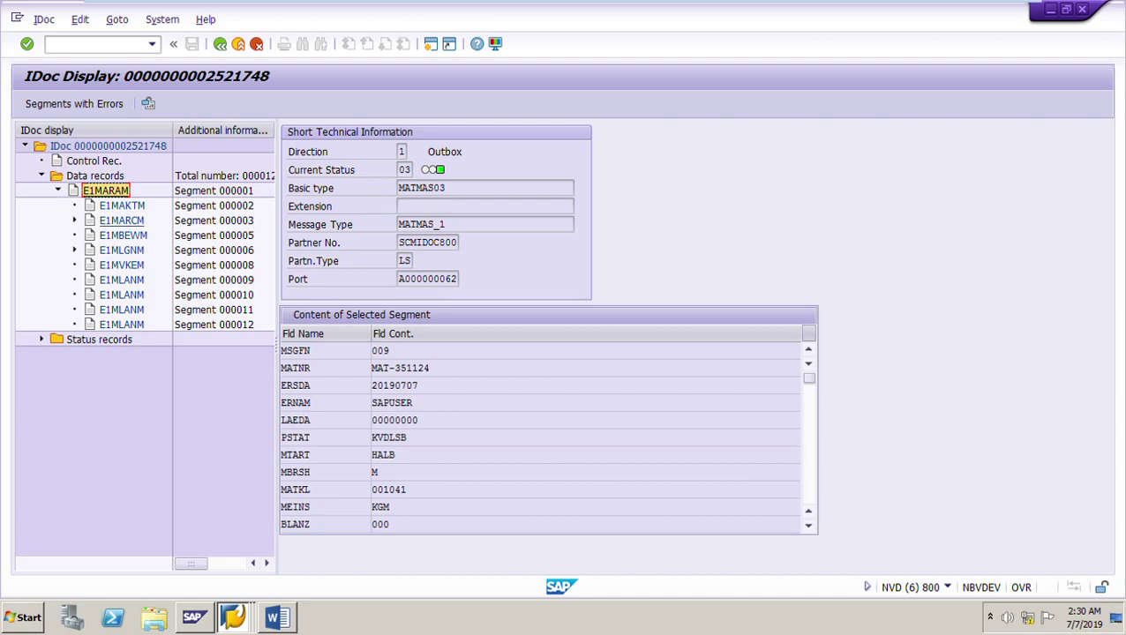
pyautogui.click(121, 221)
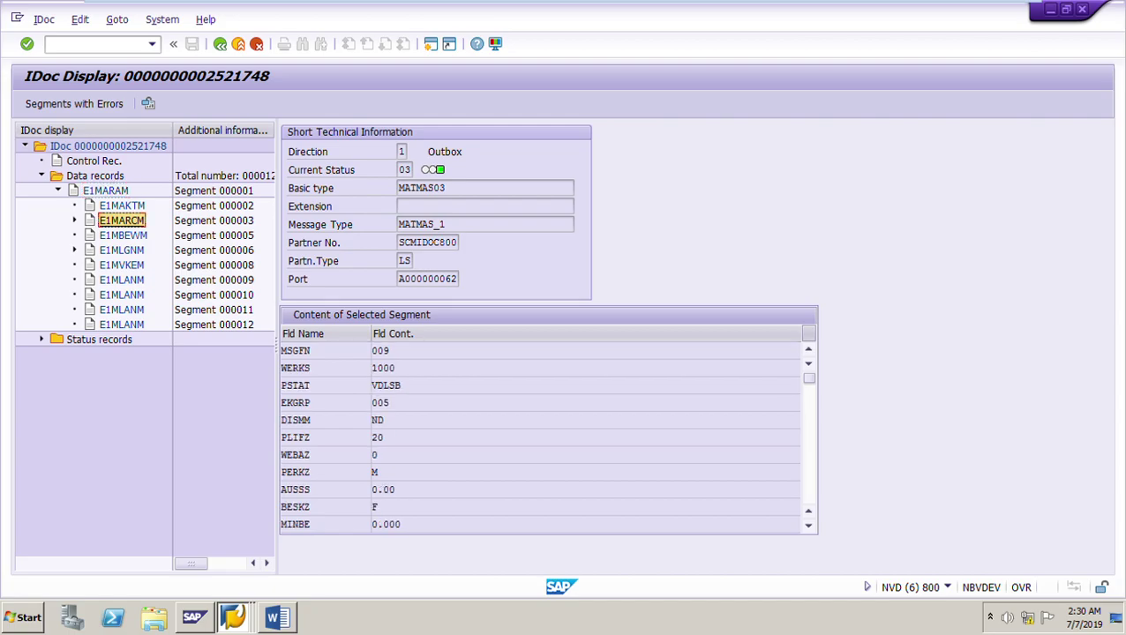
pyautogui.click(388, 368)
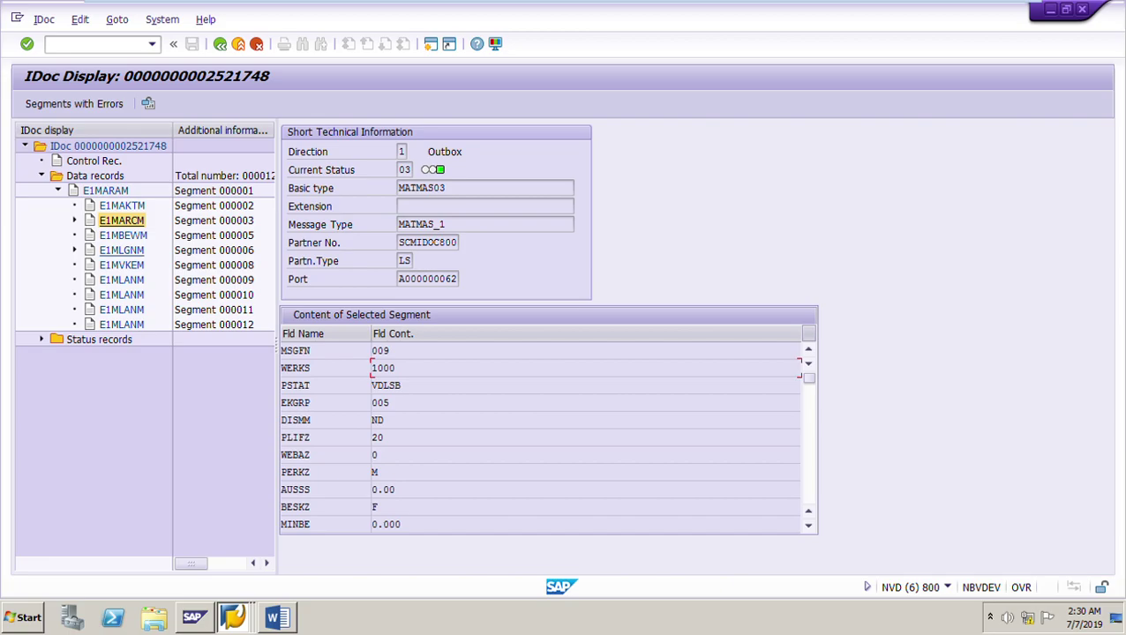
pyautogui.click(121, 250)
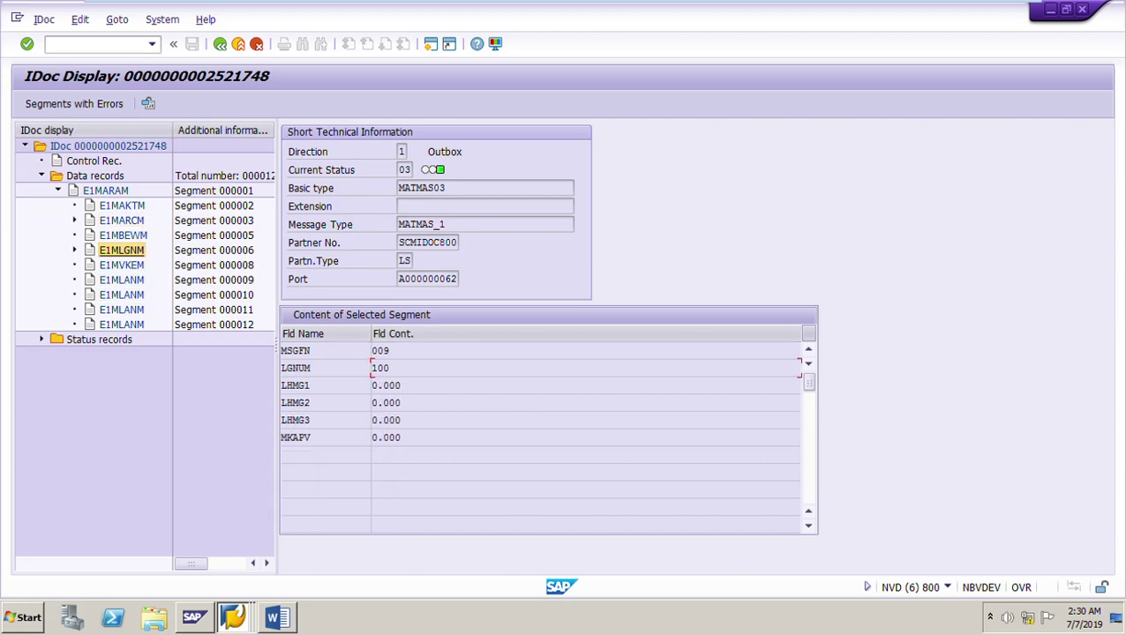
pyautogui.click(121, 279)
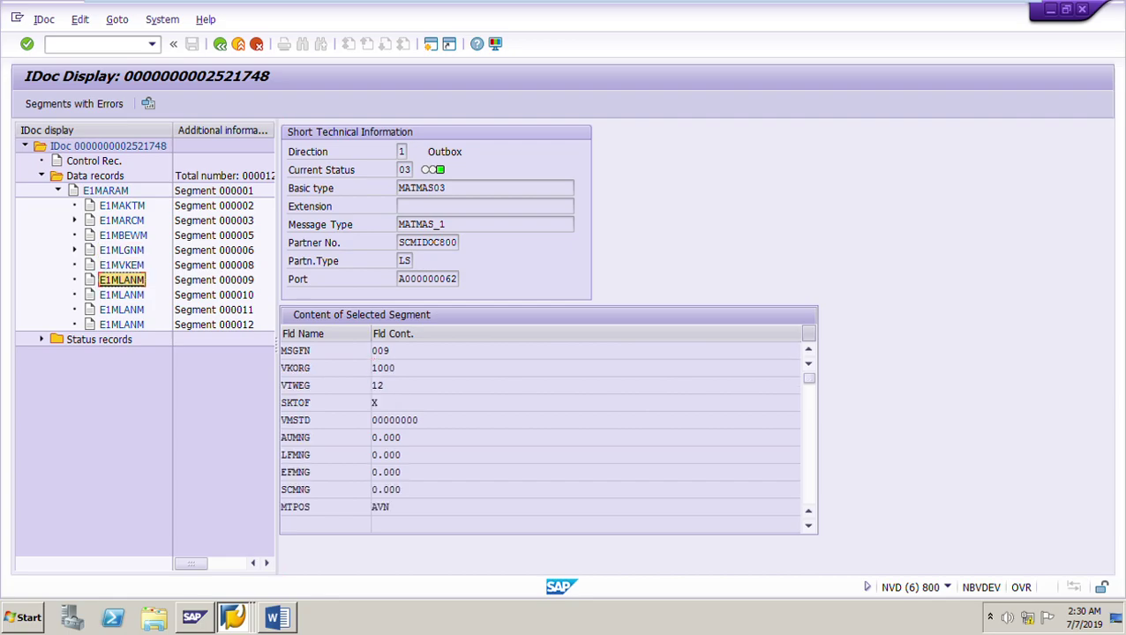
pyautogui.press('Down')
pyautogui.press('Down')
pyautogui.press('Down')
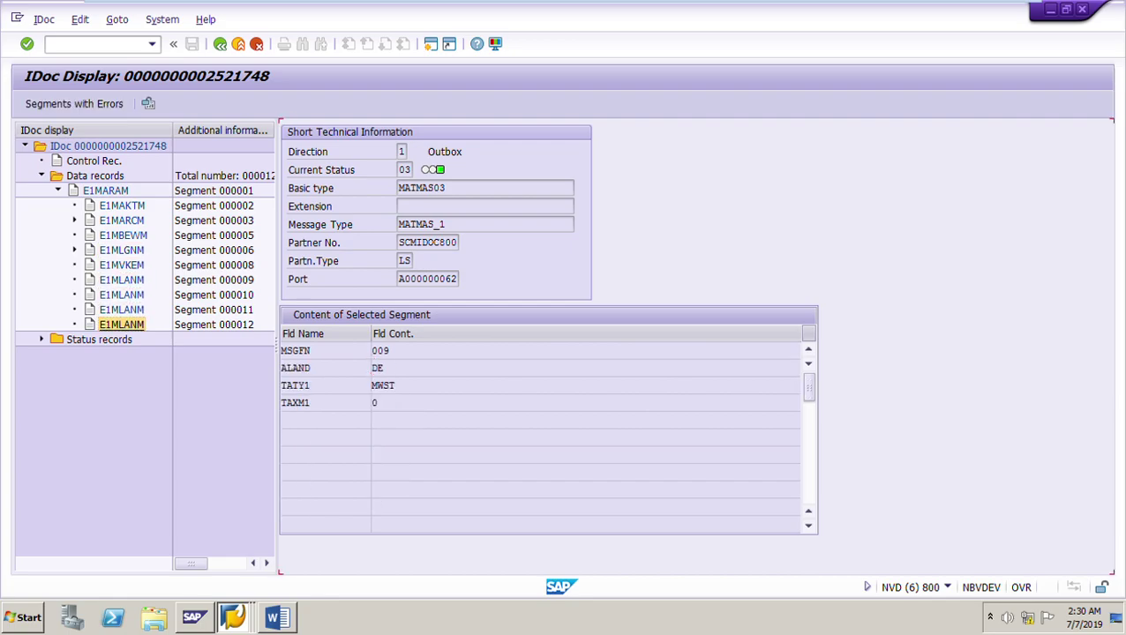
pyautogui.click(121, 204)
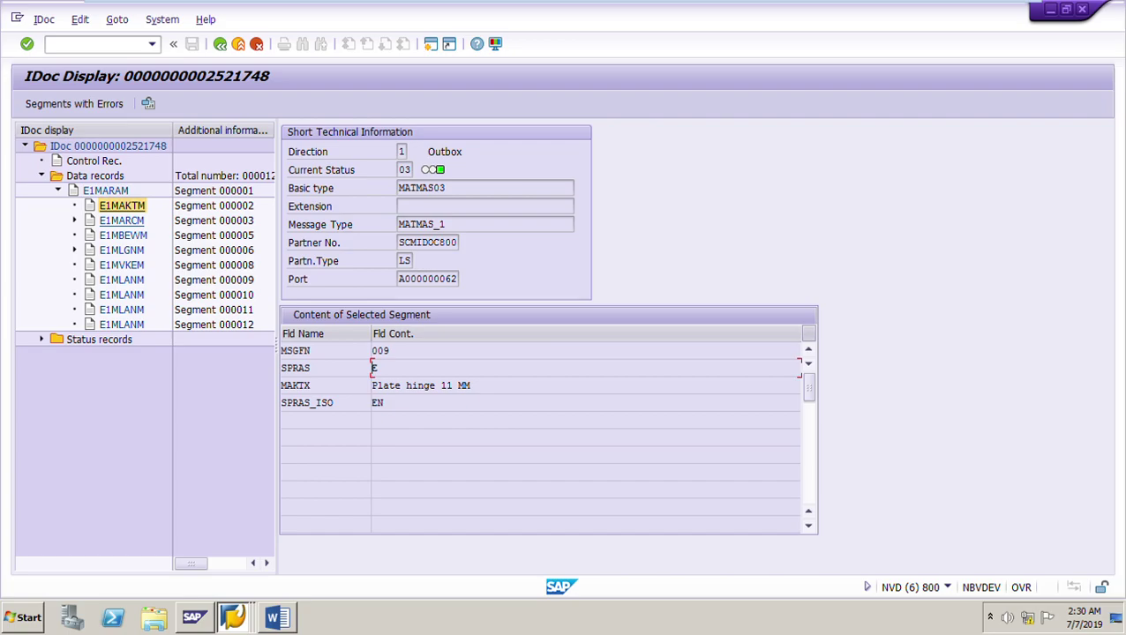